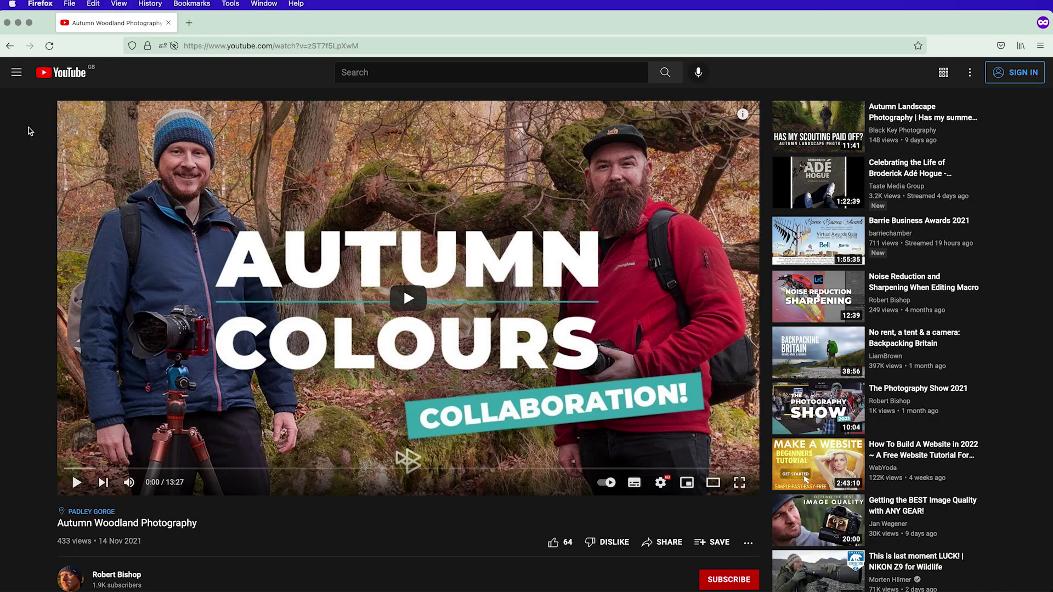
# Scroll down past the video description to the viewer comments
pyautogui.scroll(-10, 30, 131)
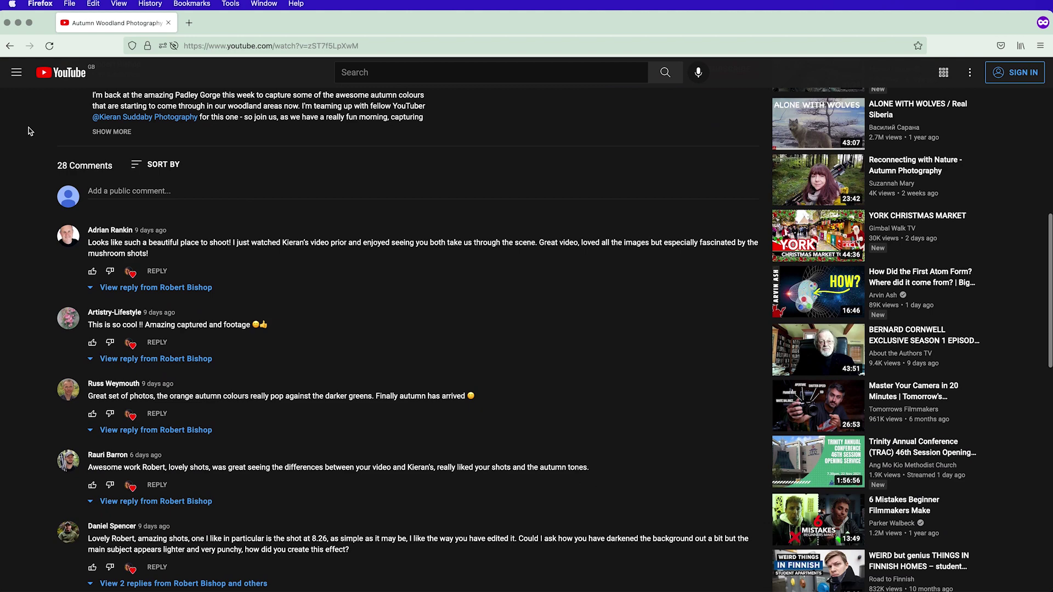
pyautogui.scroll(-5, 30, 131)
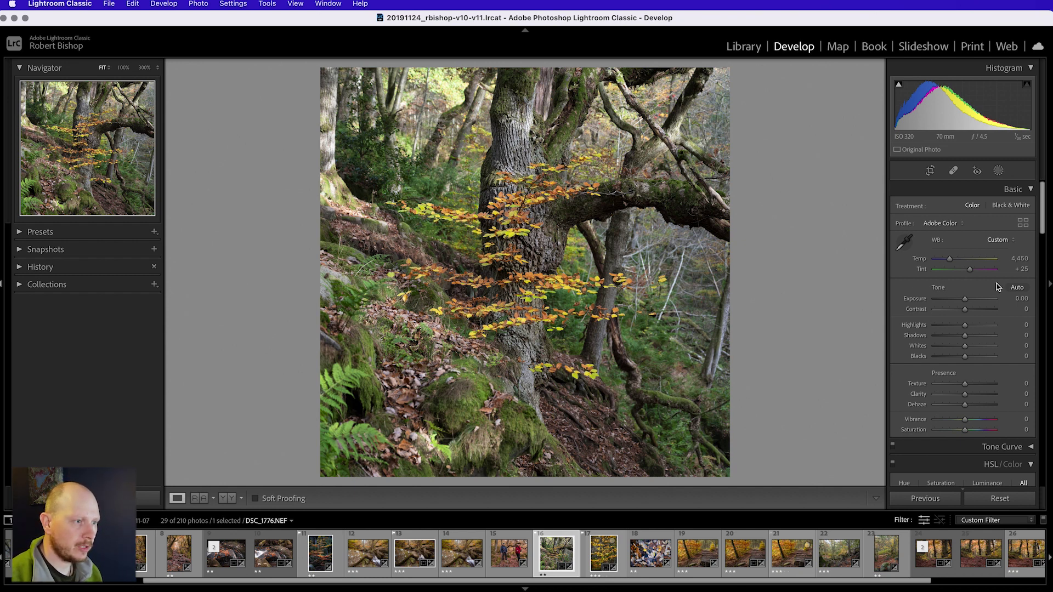
# Apply Auto tone and cool the white balance Temp to 4,242
pyautogui.click(1017, 288)
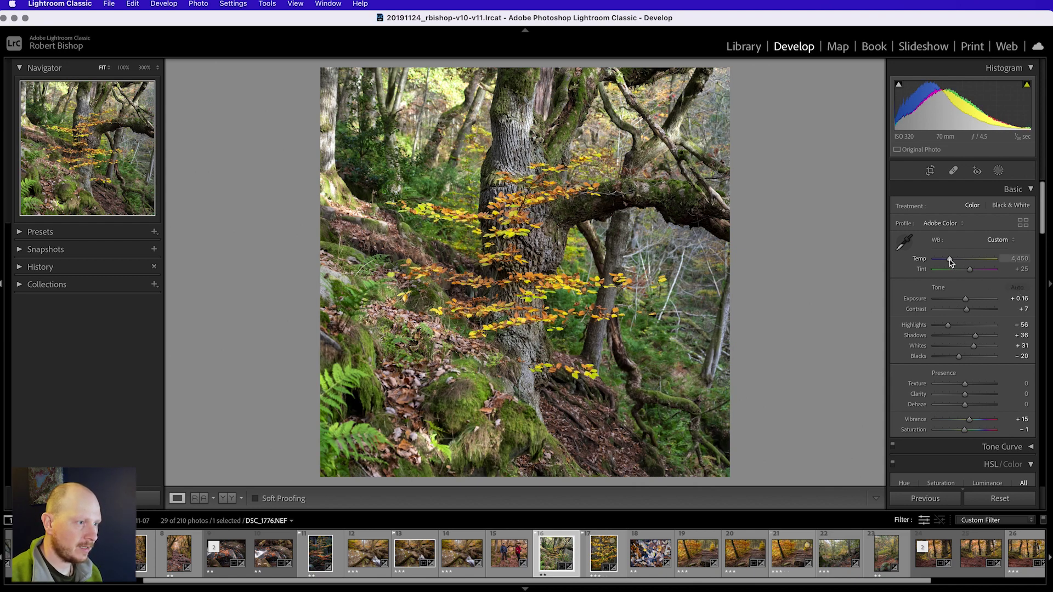
pyautogui.moveTo(950, 262); pyautogui.dragTo(950, 263)
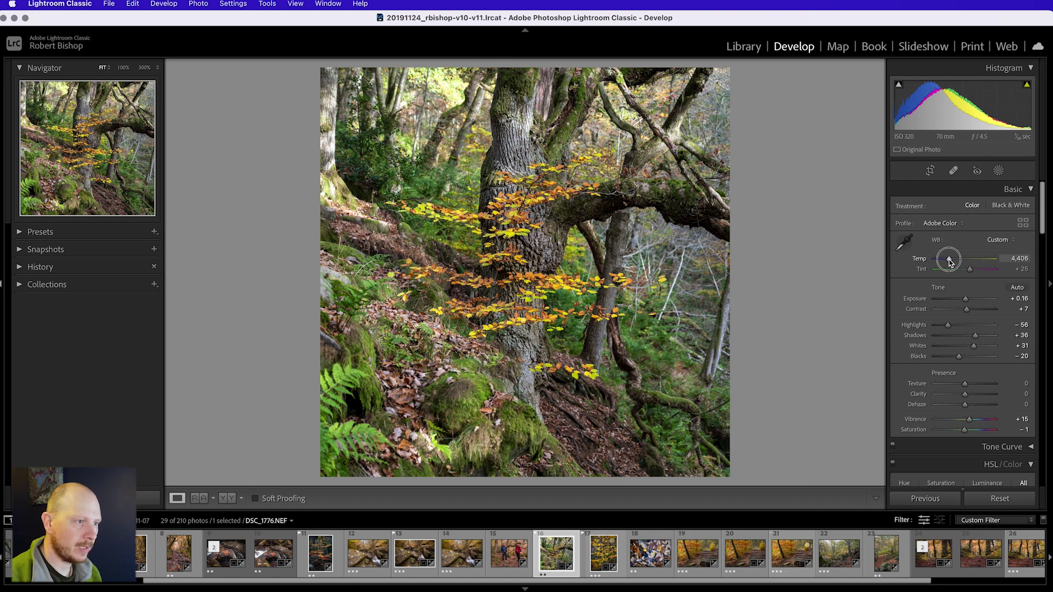
pyautogui.moveTo(950, 263); pyautogui.dragTo(950, 262)
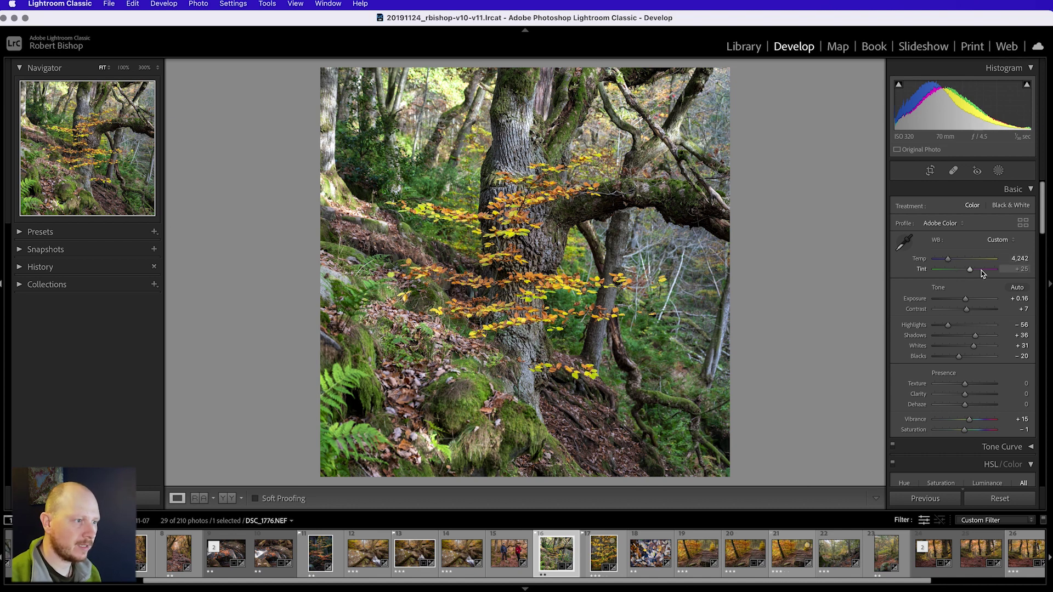
# Darken Exposure to −0.80, and raise Shadows to +41 and Whites to +34
pyautogui.scroll(-3, 983, 295)
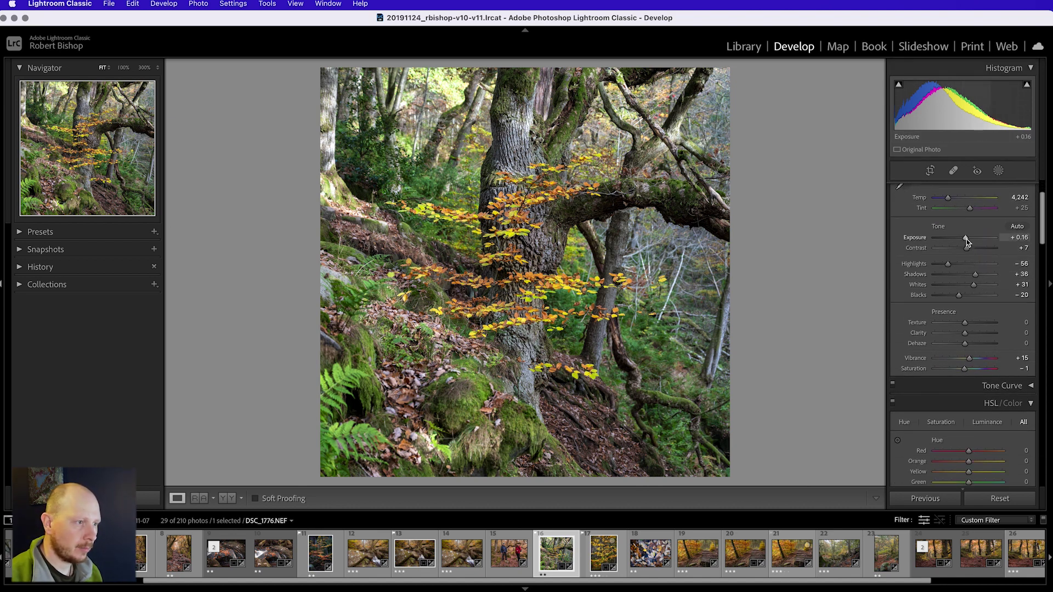
pyautogui.moveTo(966, 241); pyautogui.dragTo(961, 242)
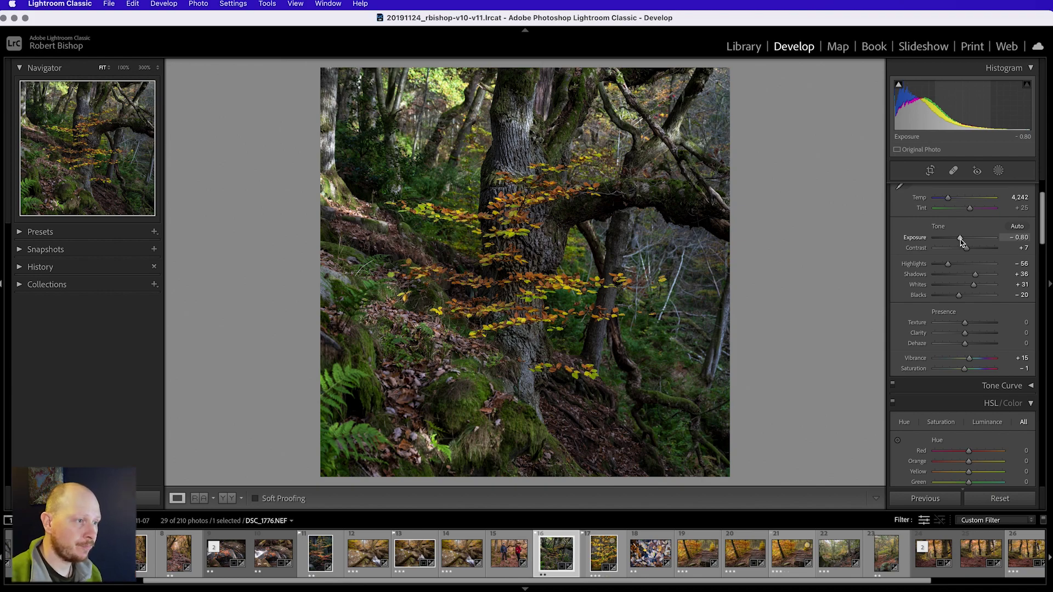
pyautogui.moveTo(960, 242); pyautogui.dragTo(960, 242)
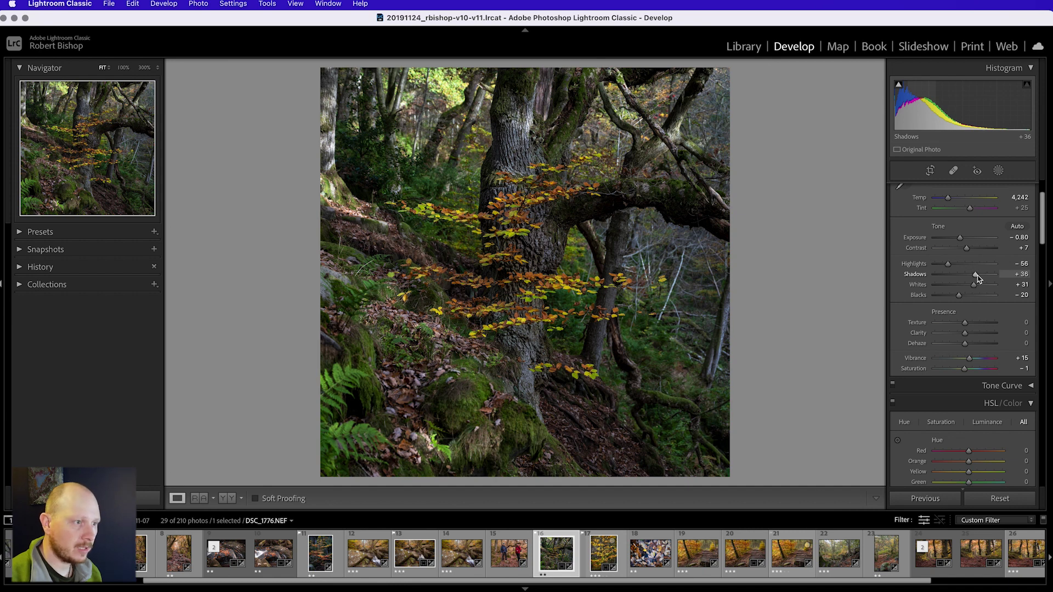
pyautogui.moveTo(977, 278); pyautogui.dragTo(980, 278)
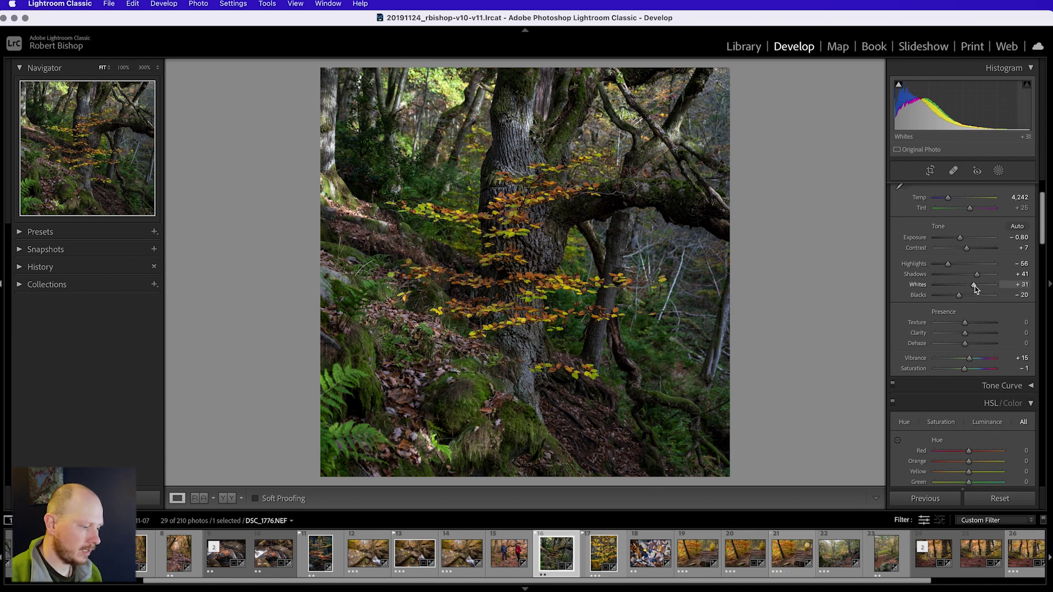
pyautogui.moveTo(974, 286); pyautogui.dragTo(976, 286)
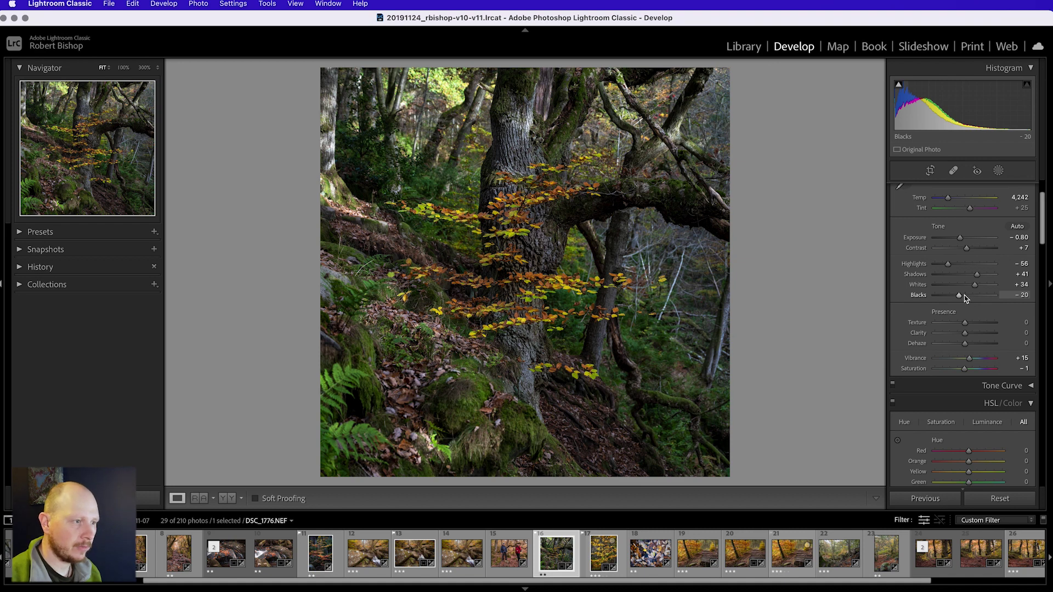
# Lower Texture to −24 and Clarity to −42, and reset Saturation to 0
pyautogui.scroll(-2, 965, 296)
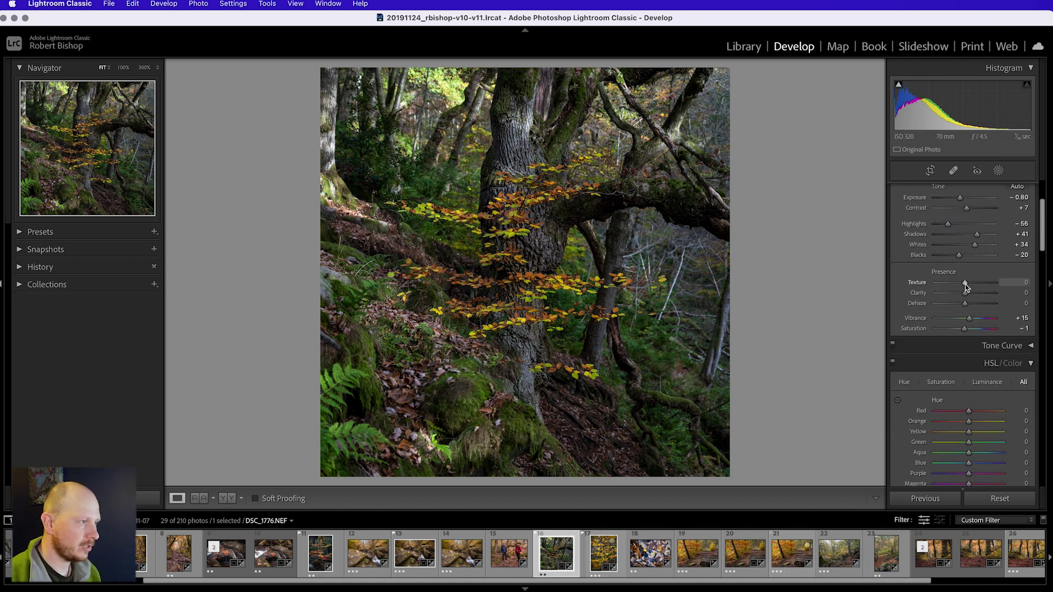
pyautogui.moveTo(965, 285)
pyautogui.mouseDown()
pyautogui.moveTo(965, 295)
pyautogui.moveTo(952, 290)
pyautogui.mouseUp()
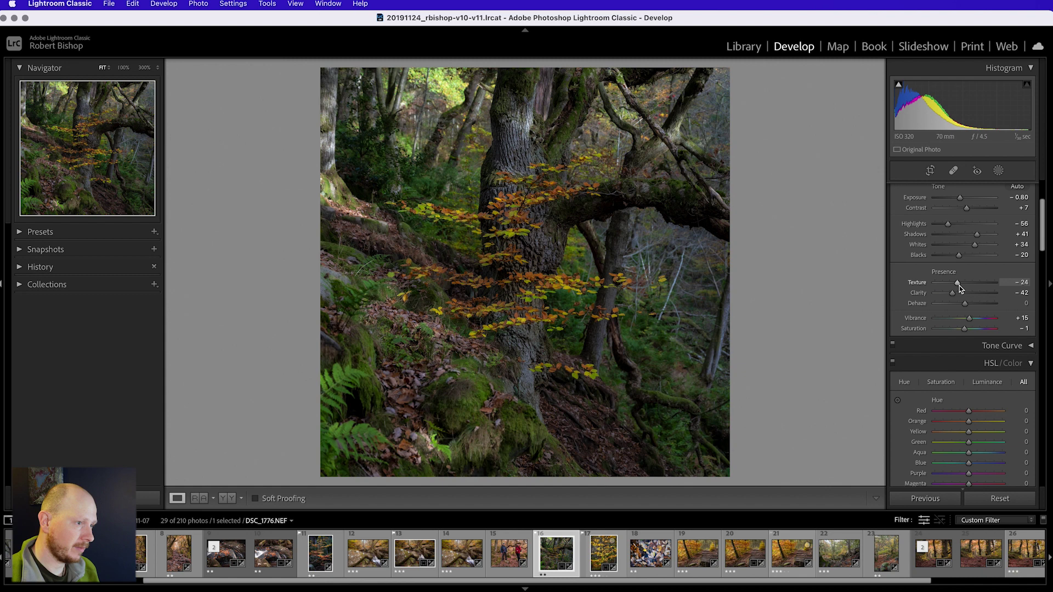
pyautogui.doubleClick(965, 329)
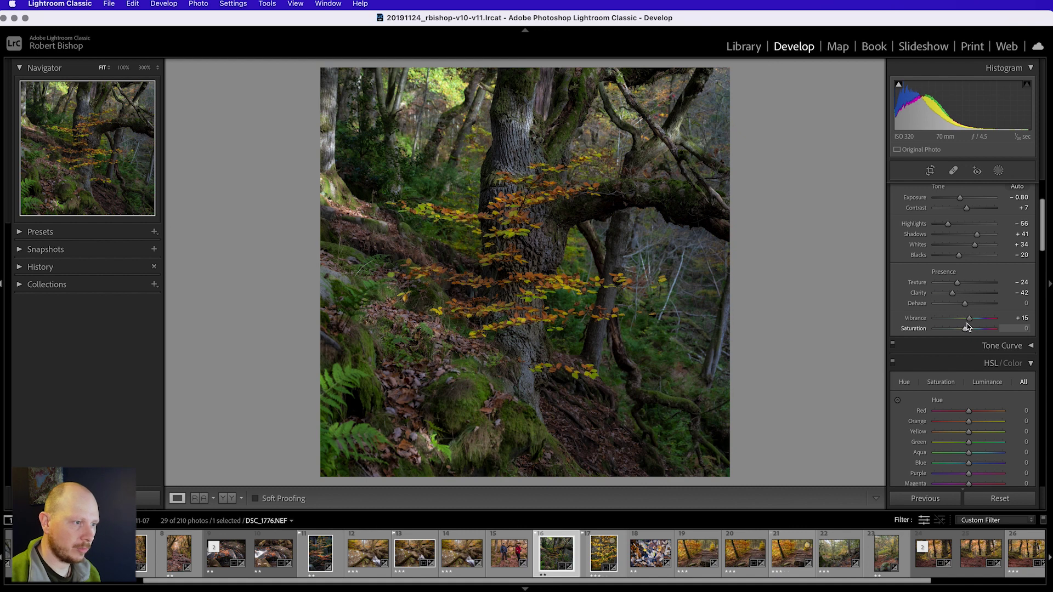
pyautogui.scroll(-6, 968, 323)
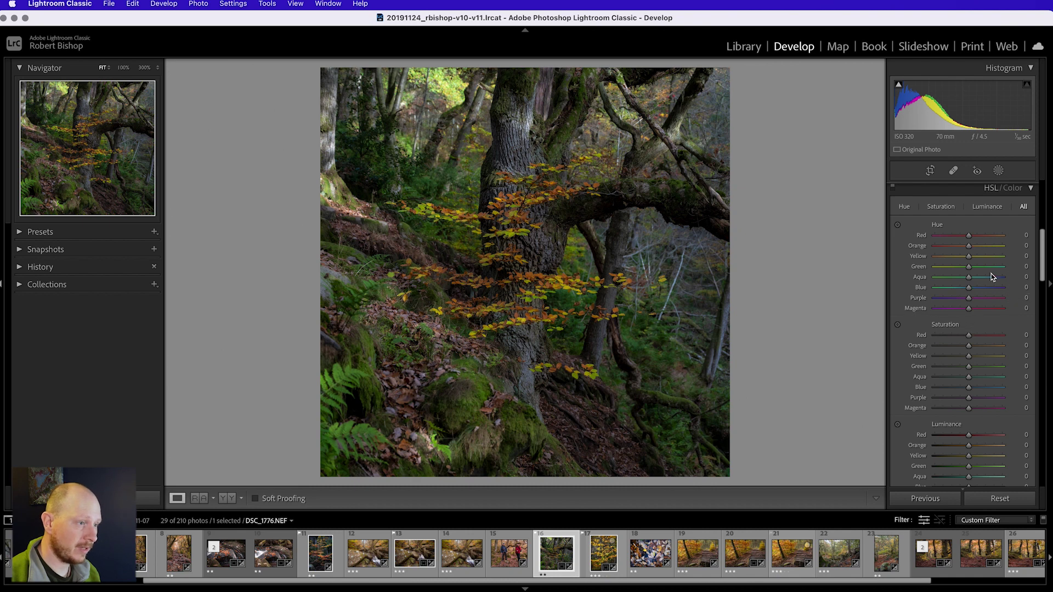
# Set the Orange hue to −20 and Yellow to −4, returning Green to 0 after testing it
pyautogui.scroll(-1, 943, 272)
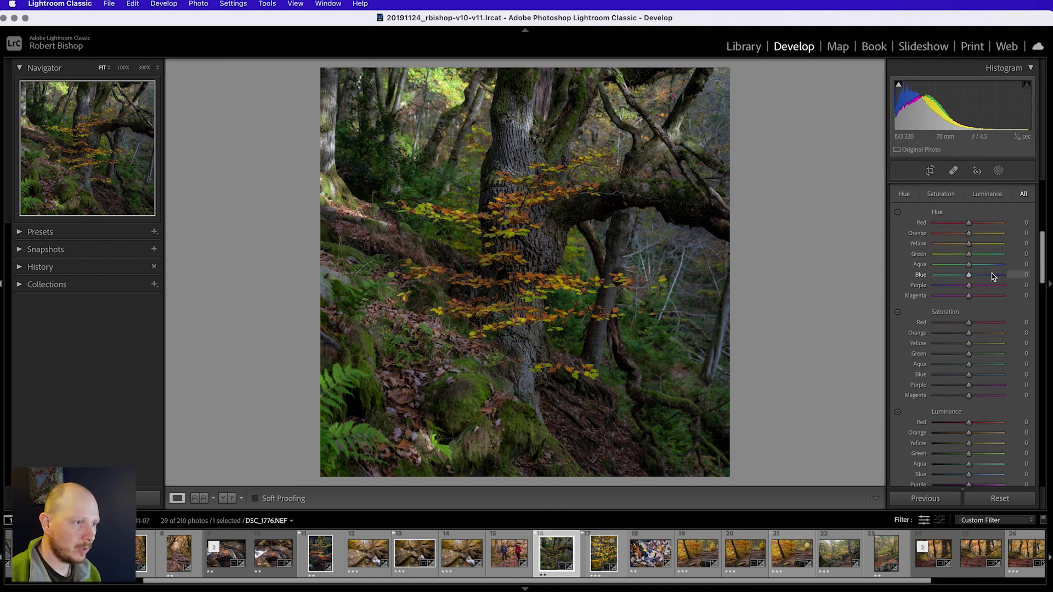
pyautogui.scroll(-1, 955, 266)
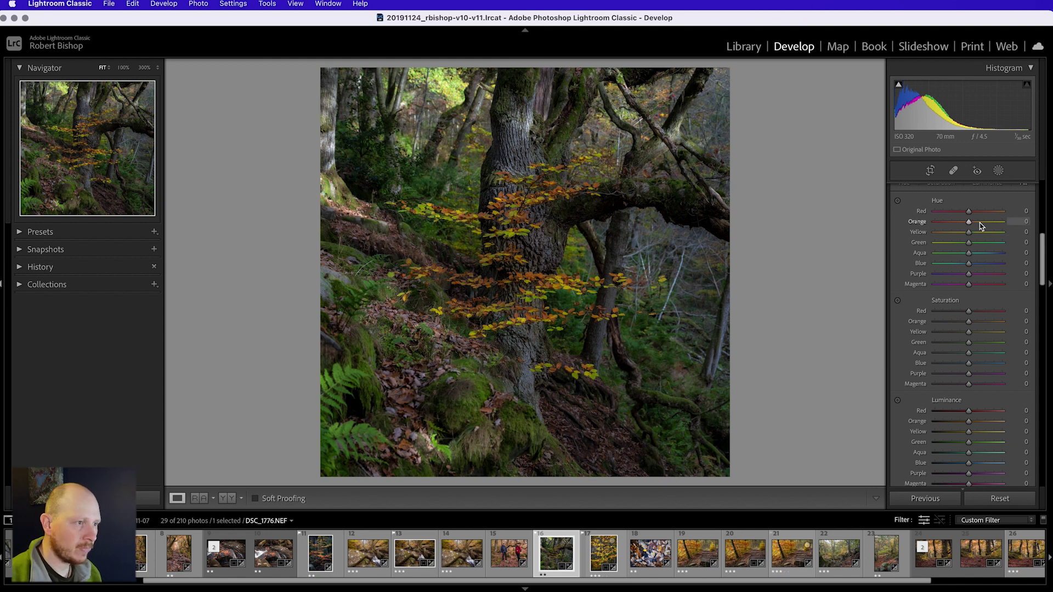
pyautogui.moveTo(969, 225)
pyautogui.mouseDown()
pyautogui.moveTo(959, 225)
pyautogui.moveTo(969, 235)
pyautogui.mouseUp()
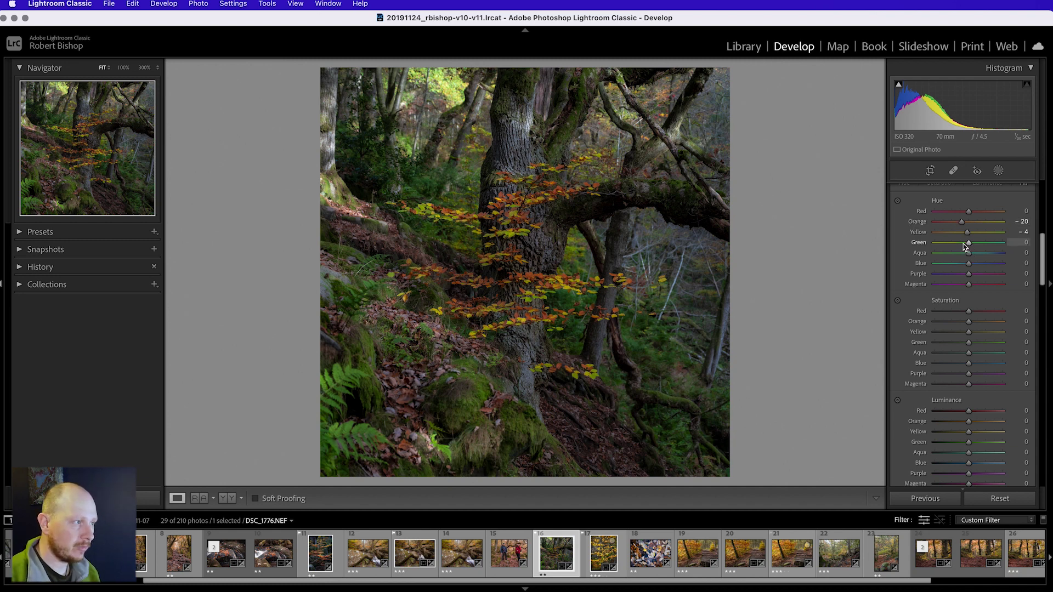
pyautogui.moveTo(969, 248); pyautogui.dragTo(933, 248)
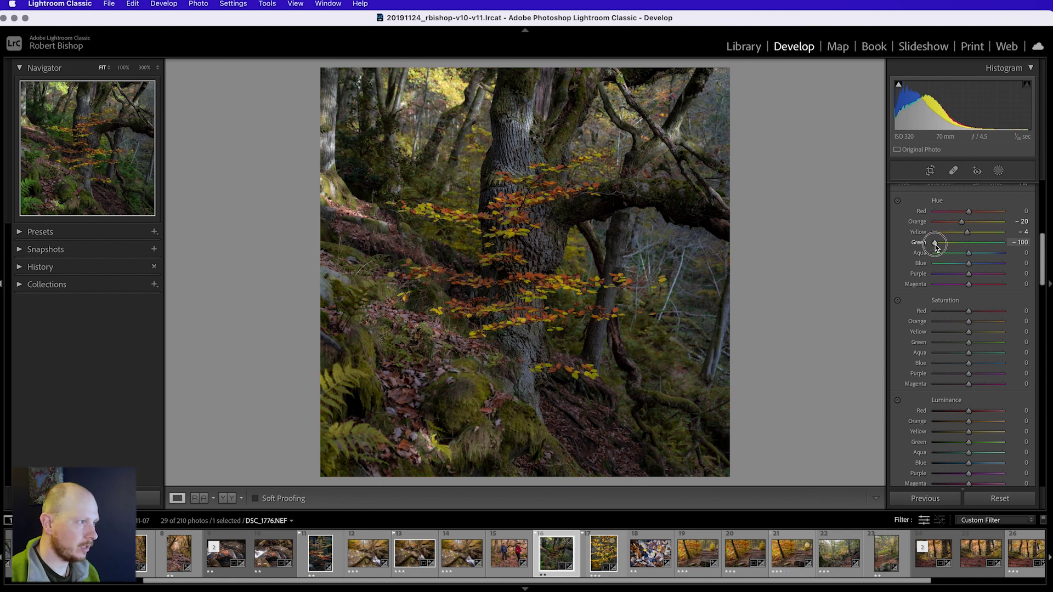
pyautogui.moveTo(935, 247); pyautogui.dragTo(959, 248)
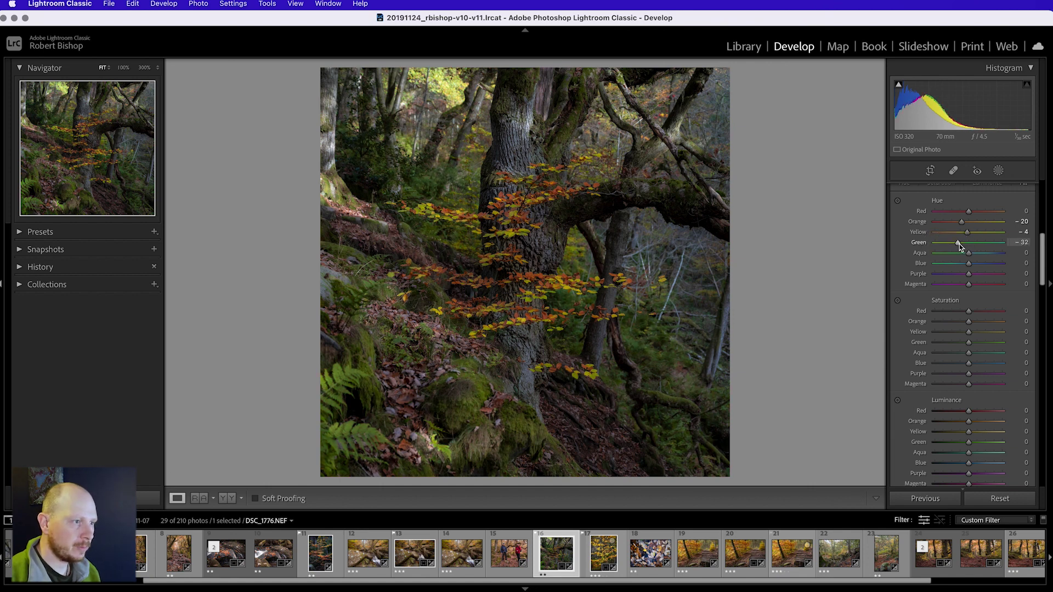
pyautogui.doubleClick(959, 244)
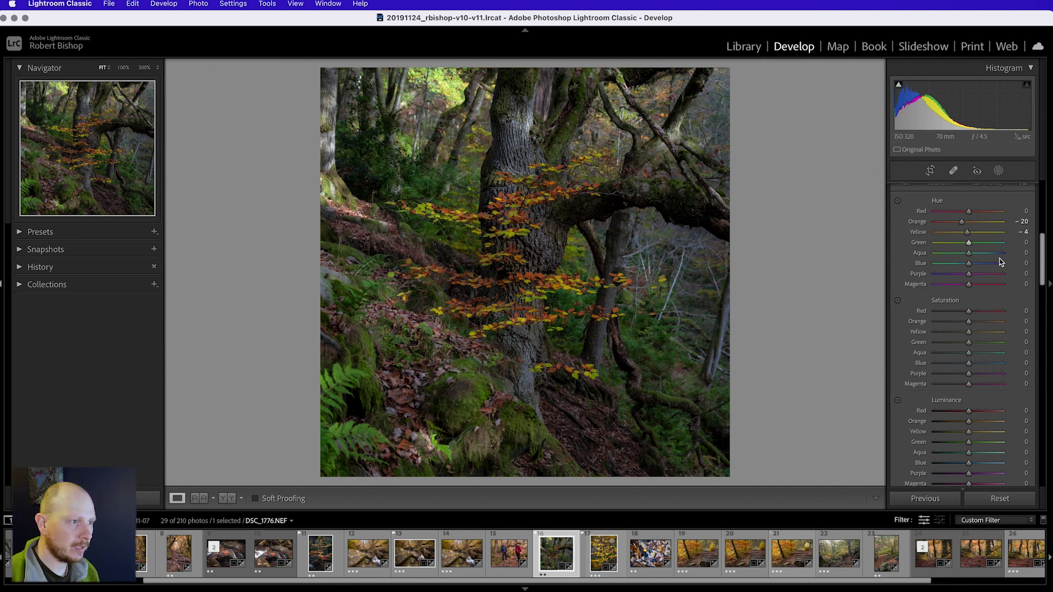
# Lower HSL saturation to Orange −8, Yellow −14 and Green −61
pyautogui.scroll(-3, 981, 285)
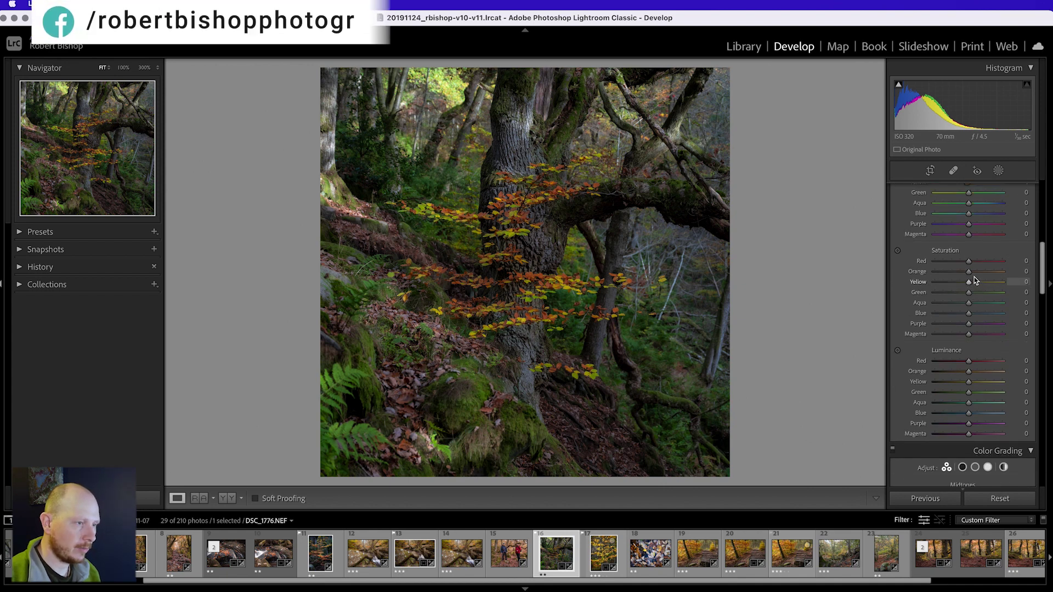
pyautogui.moveTo(969, 273); pyautogui.dragTo(966, 274)
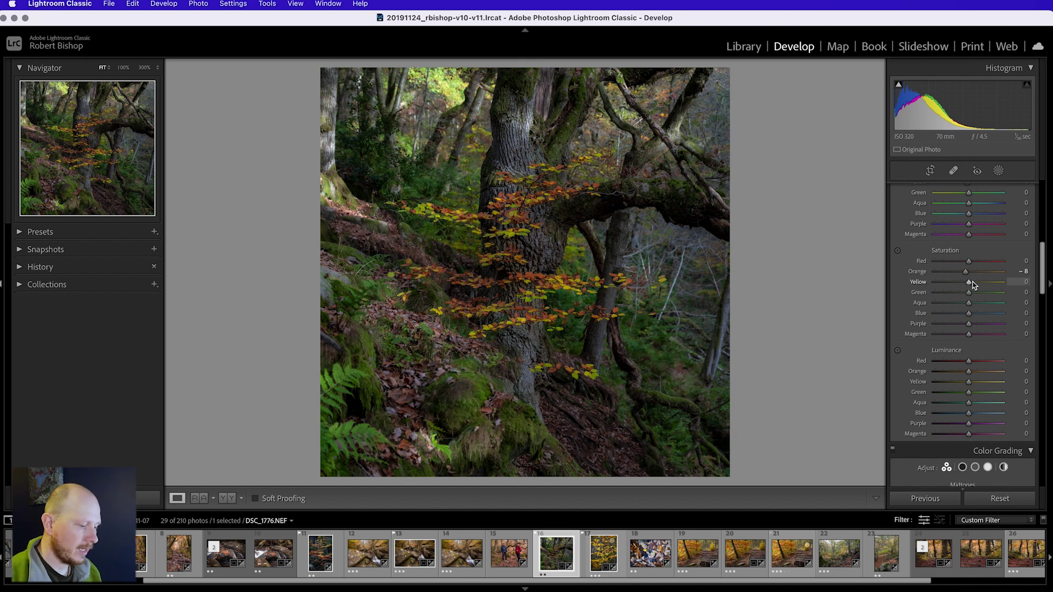
pyautogui.moveTo(970, 283); pyautogui.dragTo(965, 284)
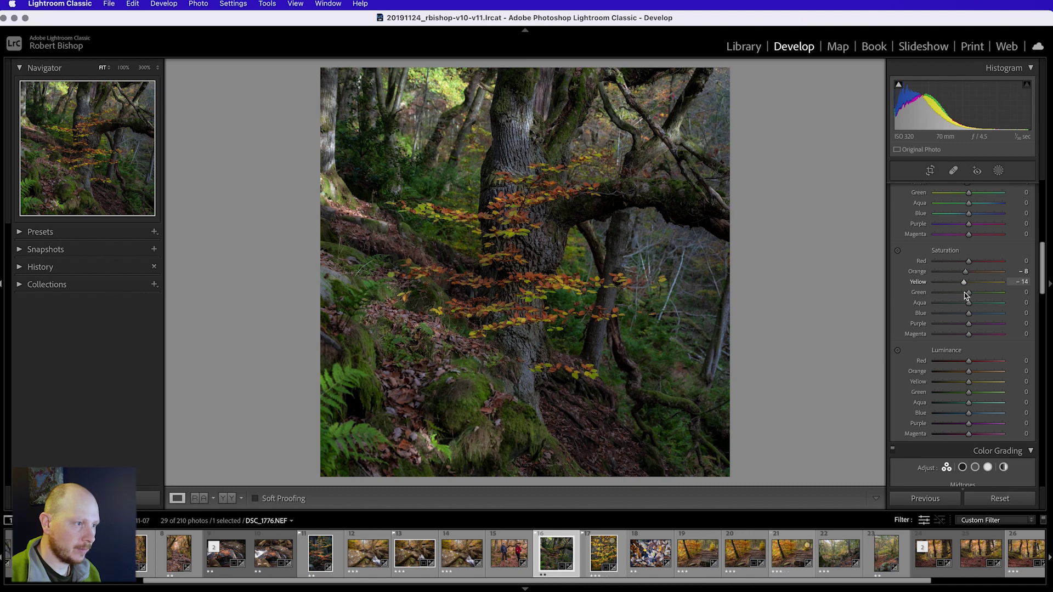
pyautogui.scroll(2, 971, 295)
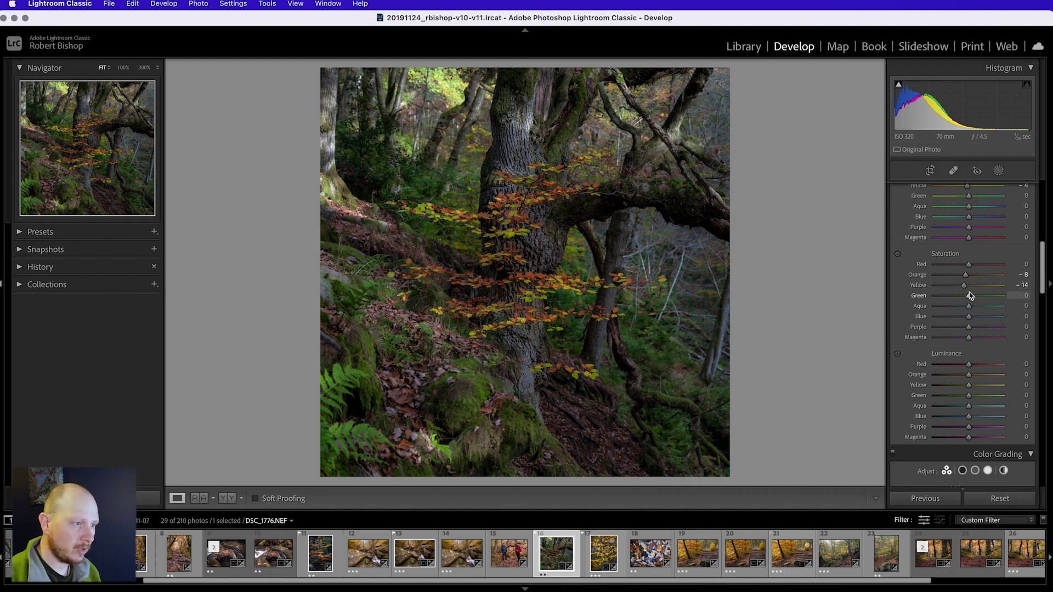
pyautogui.moveTo(970, 330); pyautogui.dragTo(951, 333)
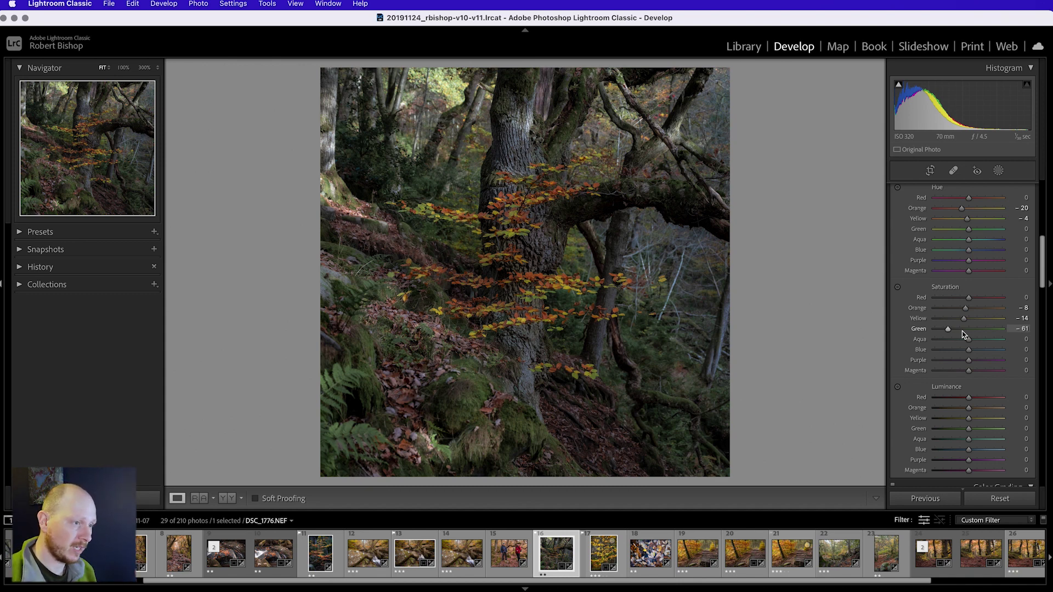
pyautogui.scroll(-5, 963, 335)
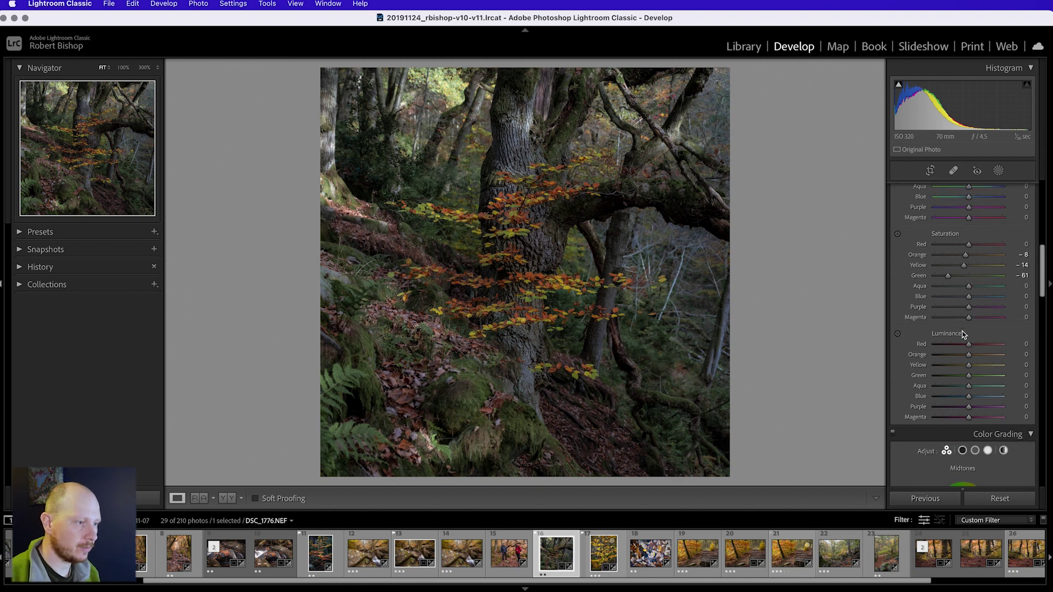
pyautogui.scroll(-2, 963, 334)
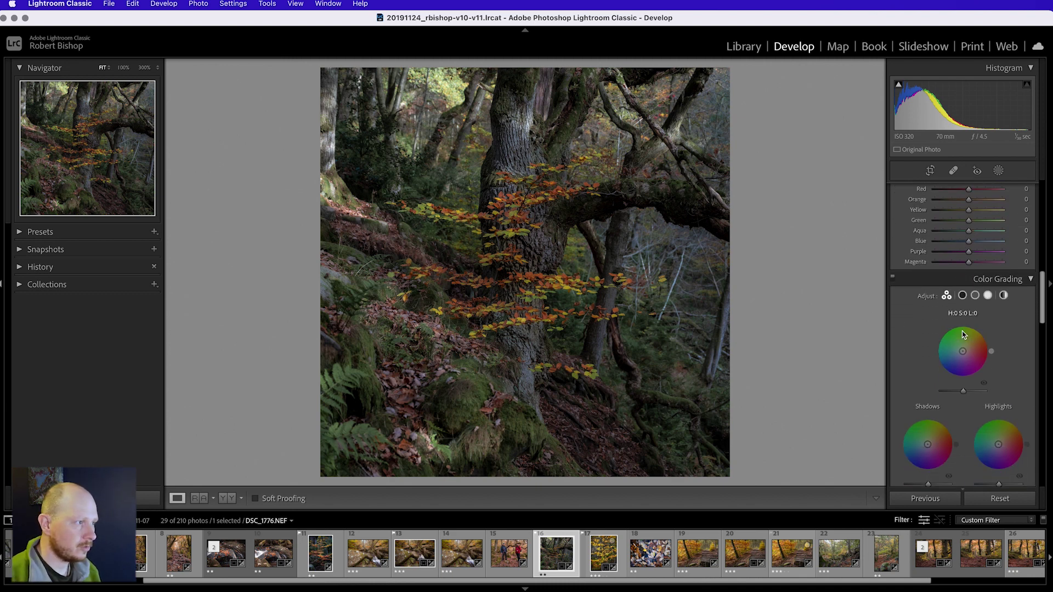
pyautogui.scroll(9, 963, 335)
pyautogui.scroll(9, 964, 334)
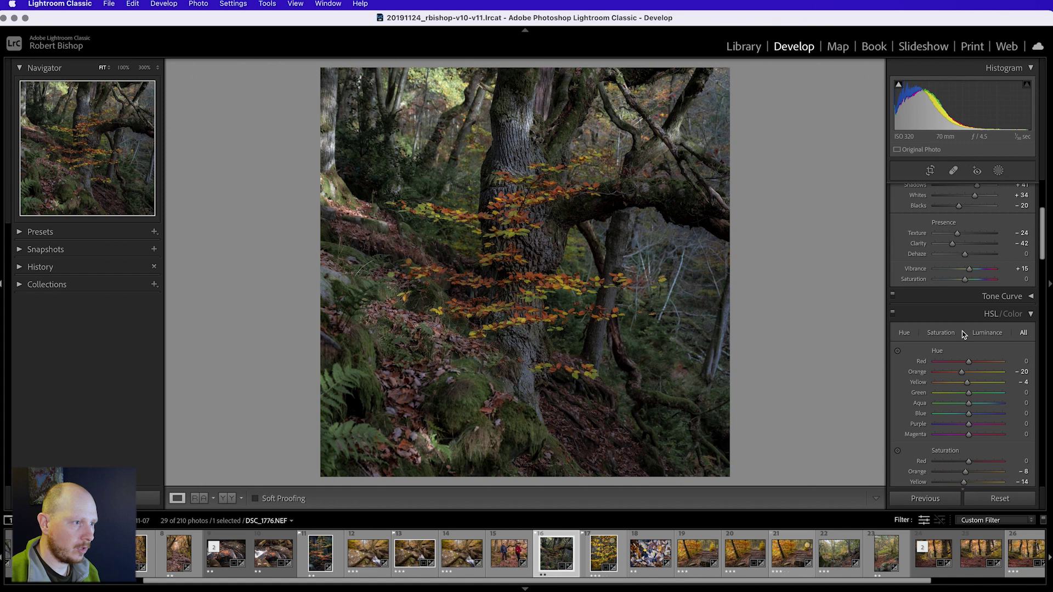
pyautogui.scroll(-1, 964, 335)
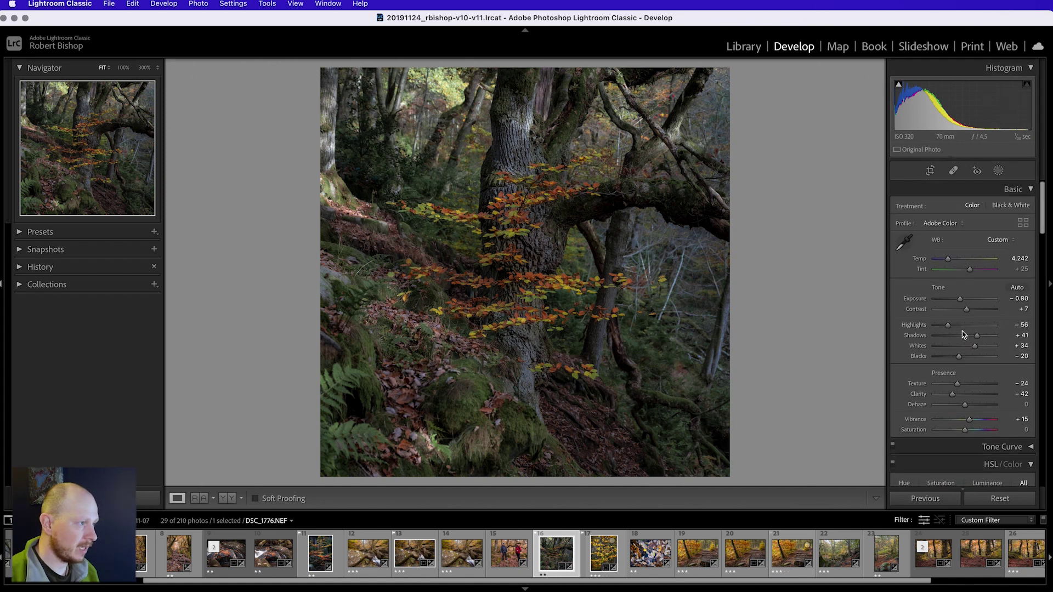
# Add a new Radial Gradient mask alongside the two existing masks
pyautogui.click(998, 171)
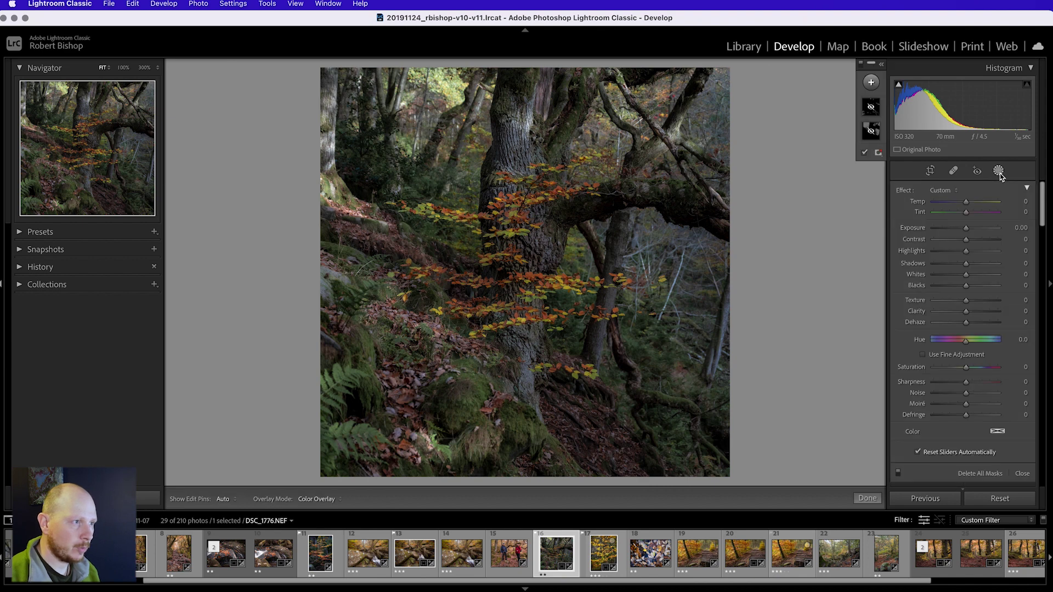
pyautogui.click(881, 64)
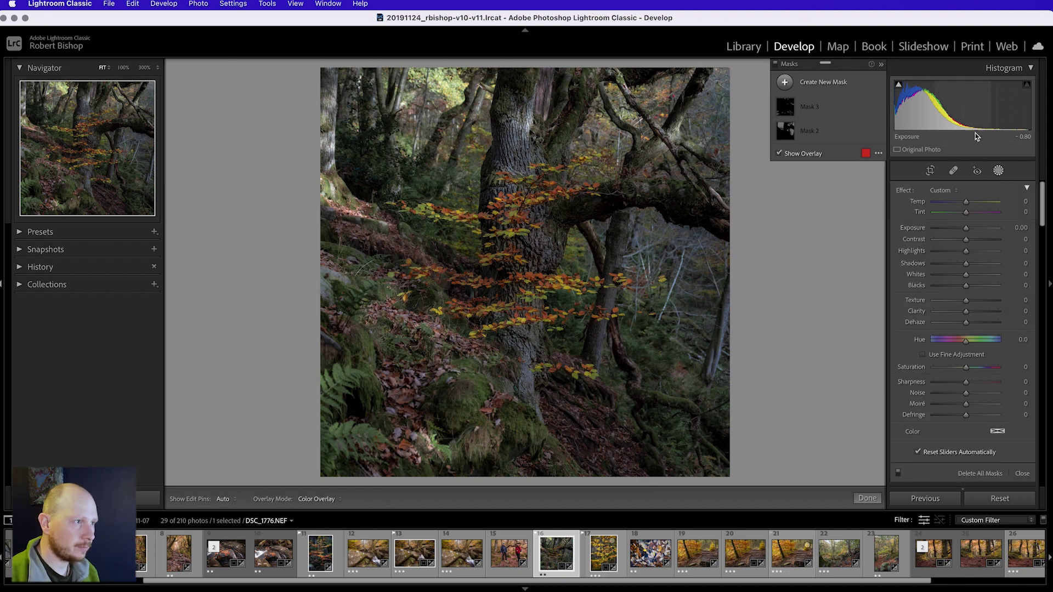
pyautogui.moveTo(812, 134)
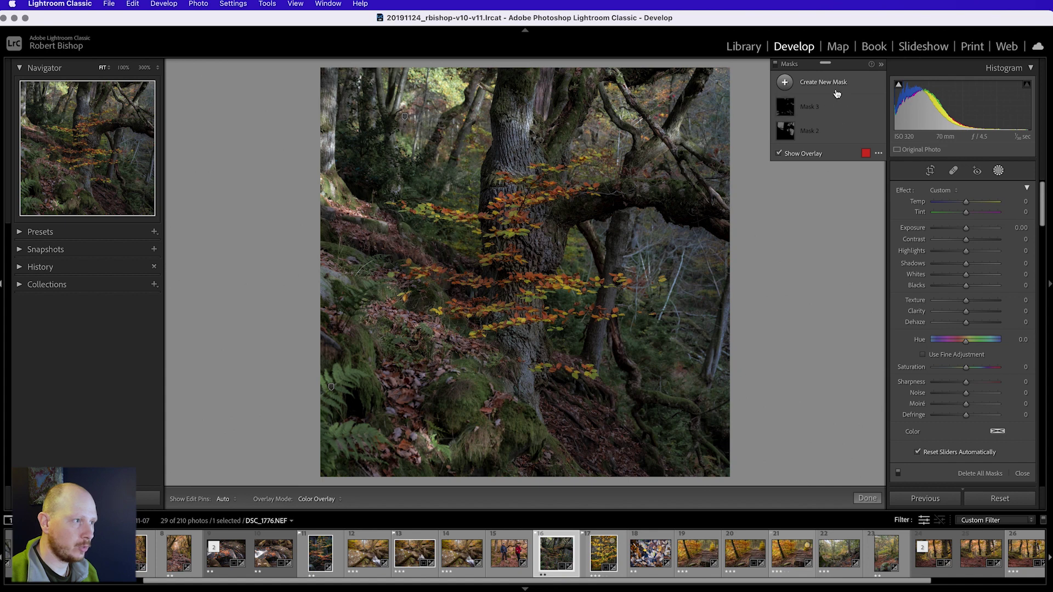
pyautogui.click(786, 85)
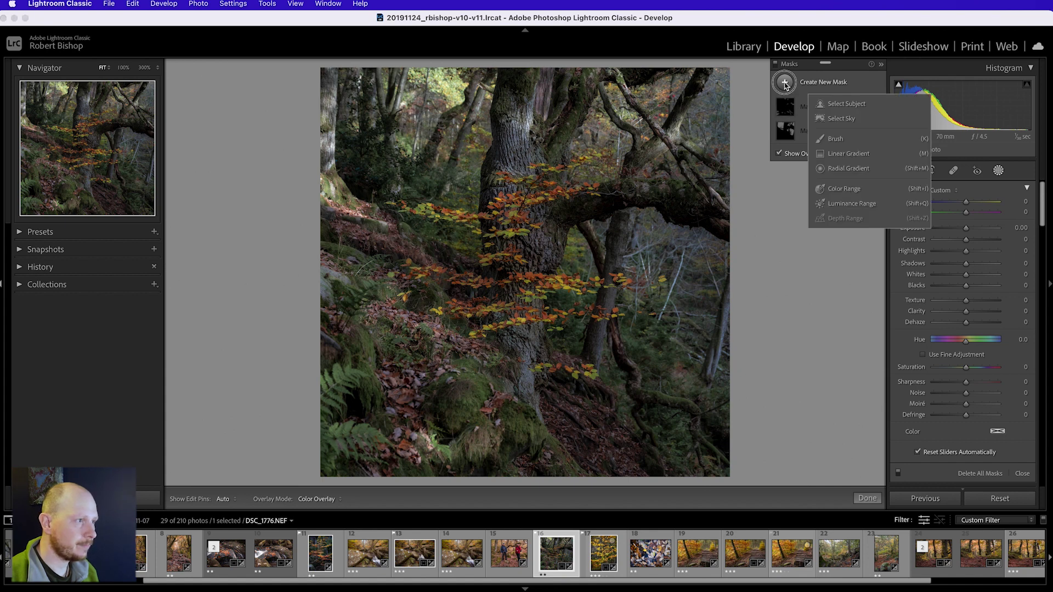
pyautogui.click(849, 168)
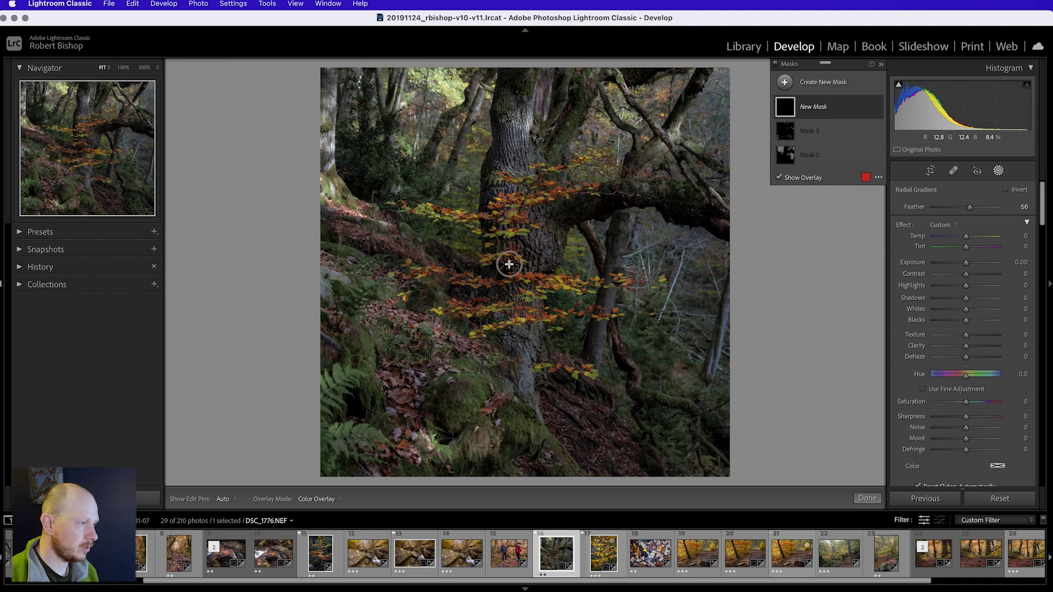
# Draw a large radial gradient over the central sapling and nudge it slightly up-right
pyautogui.moveTo(509, 264); pyautogui.dragTo(682, 101)
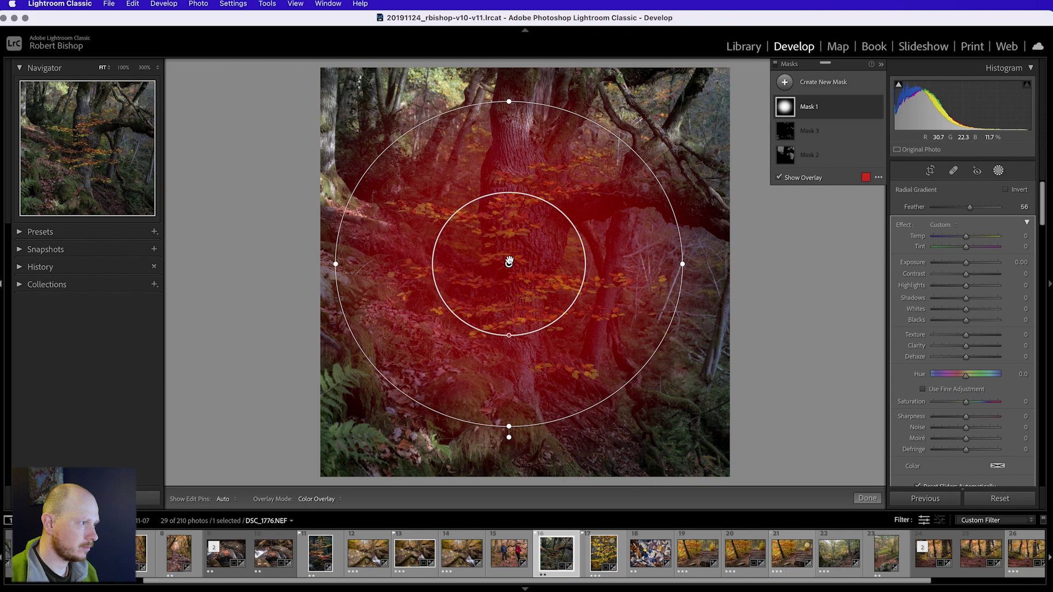
pyautogui.moveTo(509, 264)
pyautogui.mouseDown()
pyautogui.moveTo(535, 254)
pyautogui.moveTo(522, 252)
pyautogui.moveTo(526, 261)
pyautogui.mouseUp()
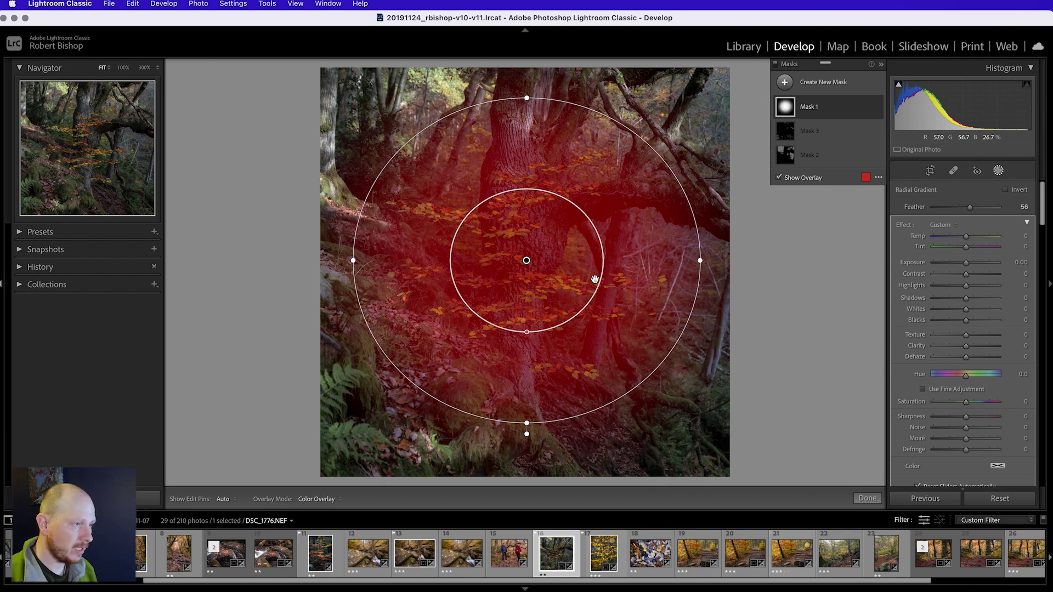
pyautogui.moveTo(860, 139)
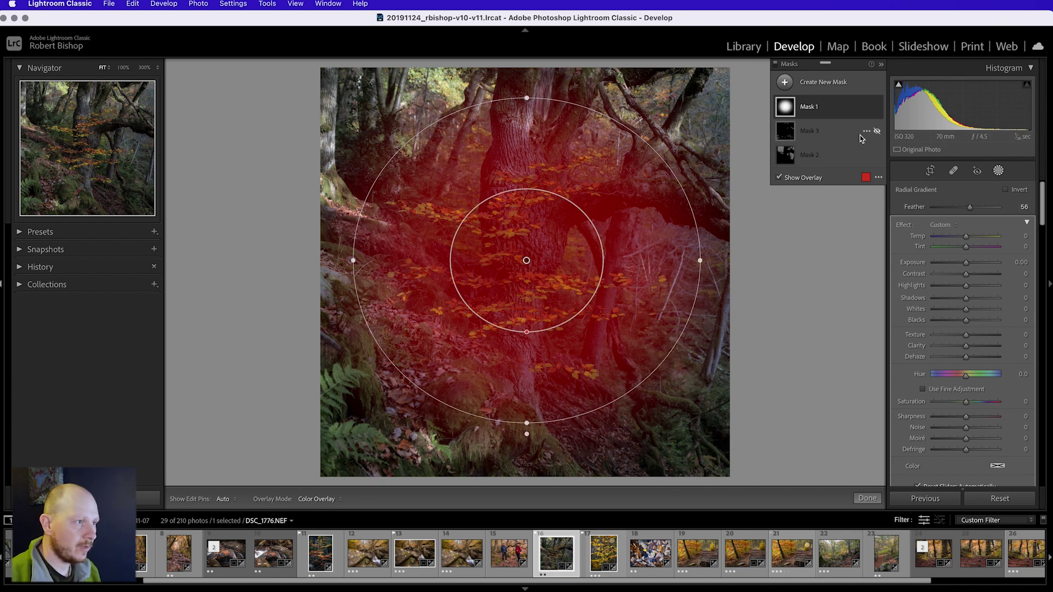
# Add a Color Range component to Mask 1, sampling several orange leaves on the sapling
pyautogui.click(842, 113)
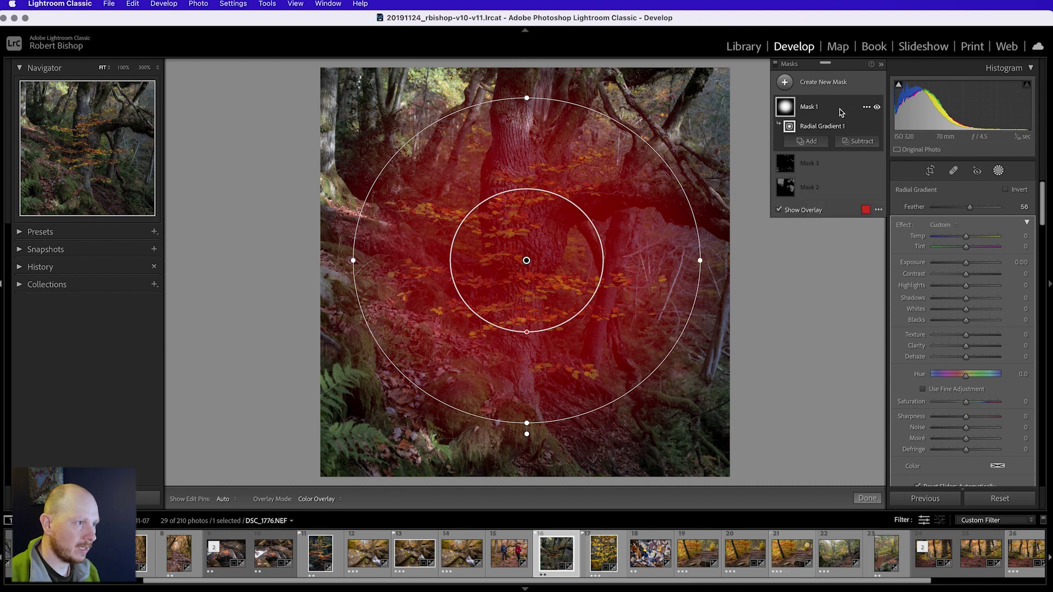
pyautogui.click(850, 145)
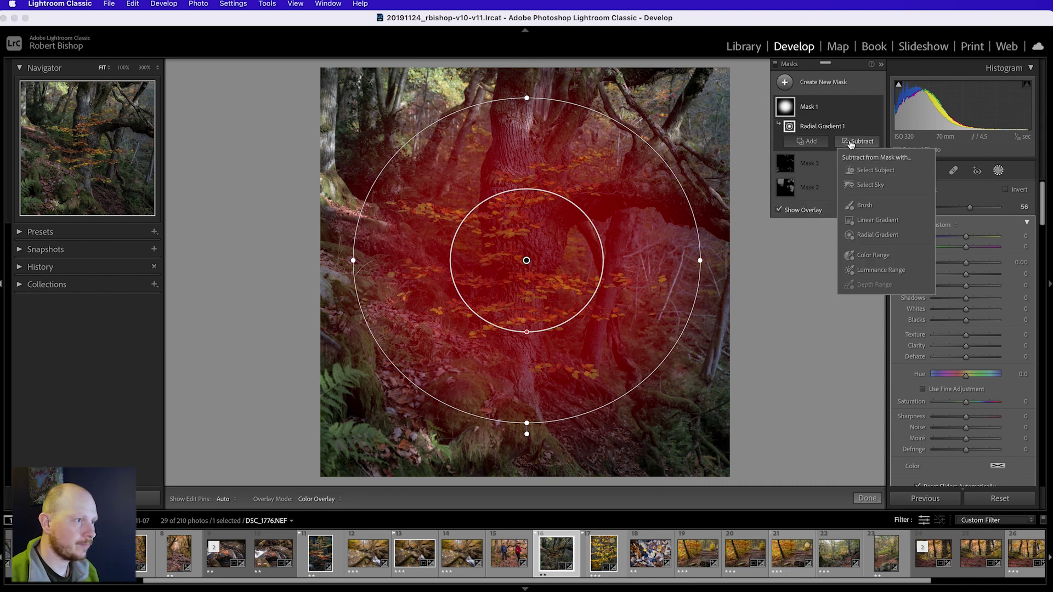
pyautogui.click(865, 255)
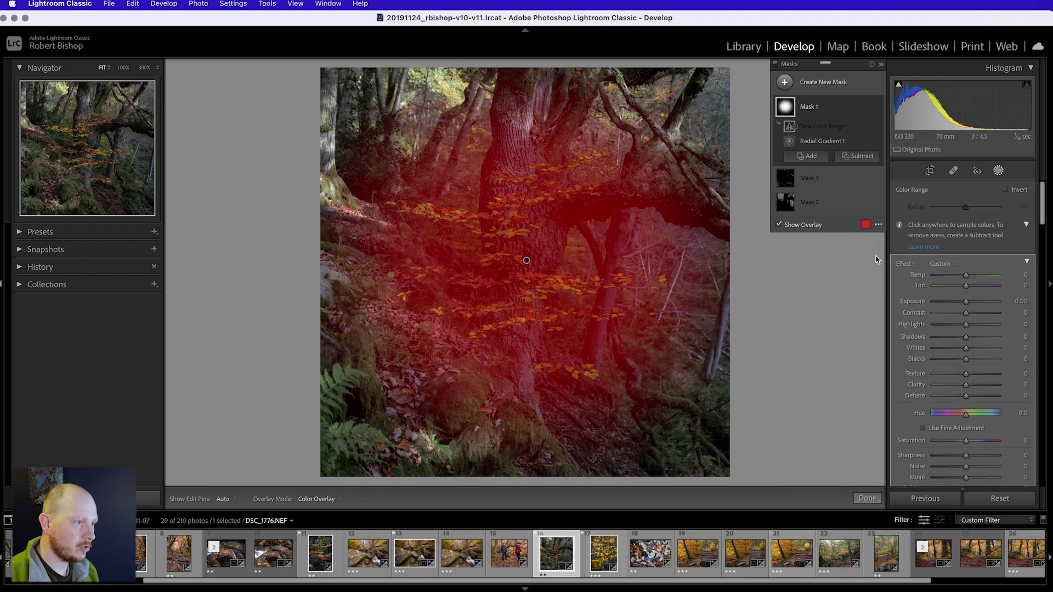
pyautogui.click(545, 255)
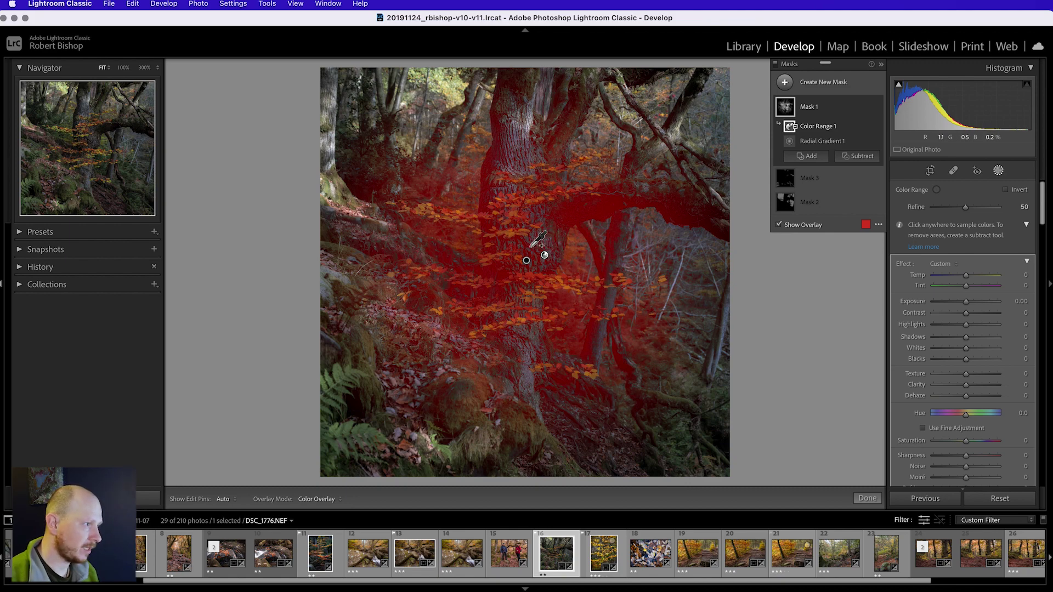
pyautogui.click(537, 241)
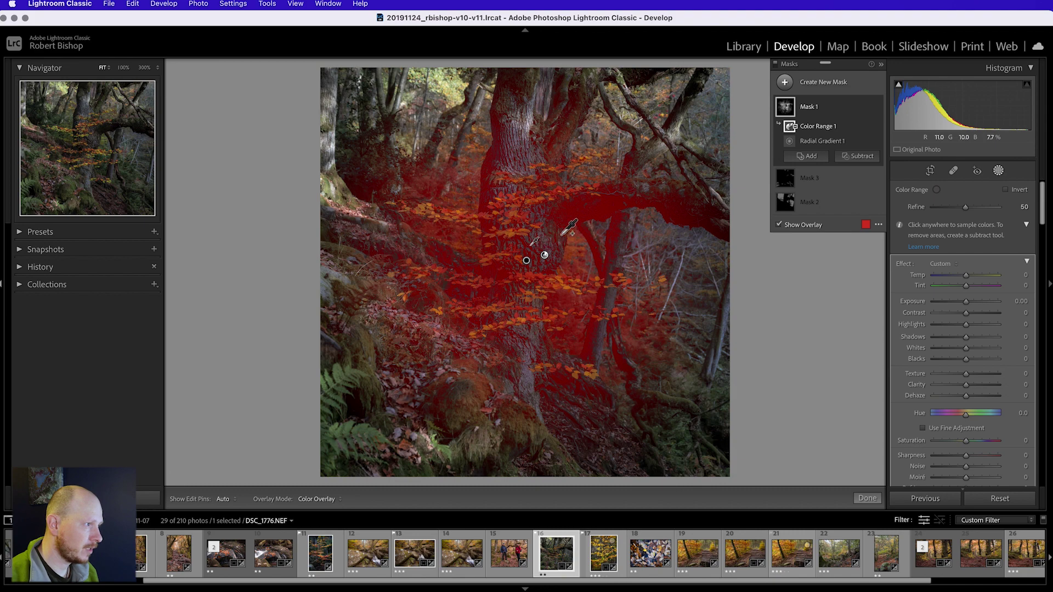
pyautogui.click(582, 213)
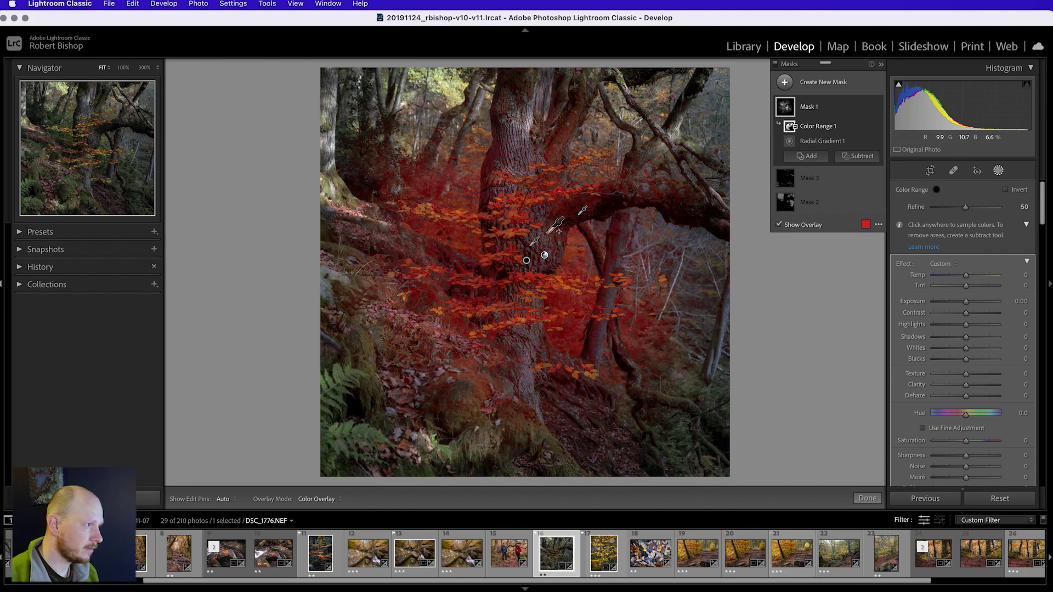
pyautogui.click(469, 232)
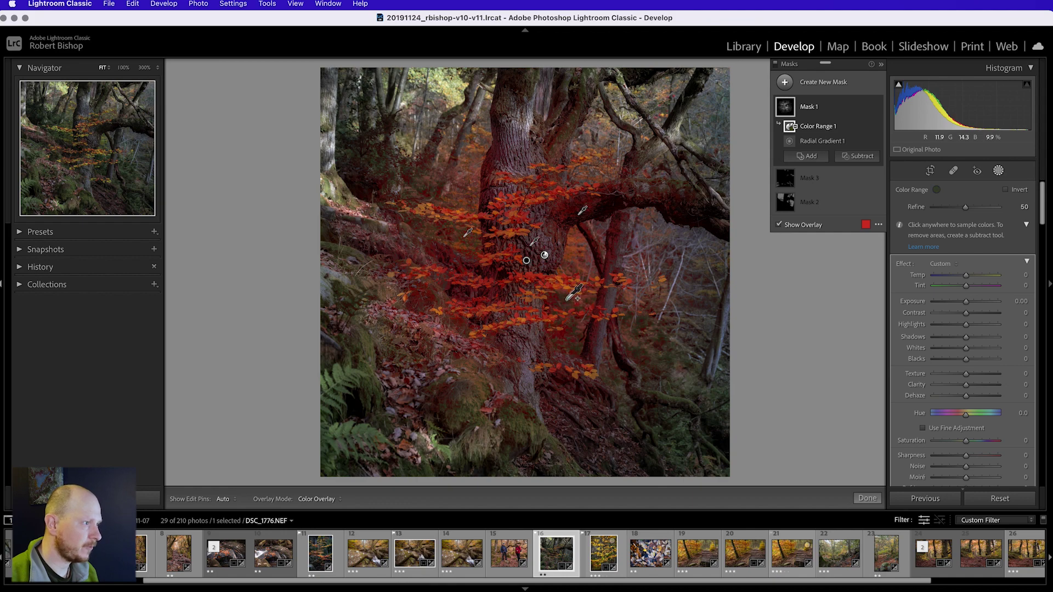
pyautogui.click(563, 247)
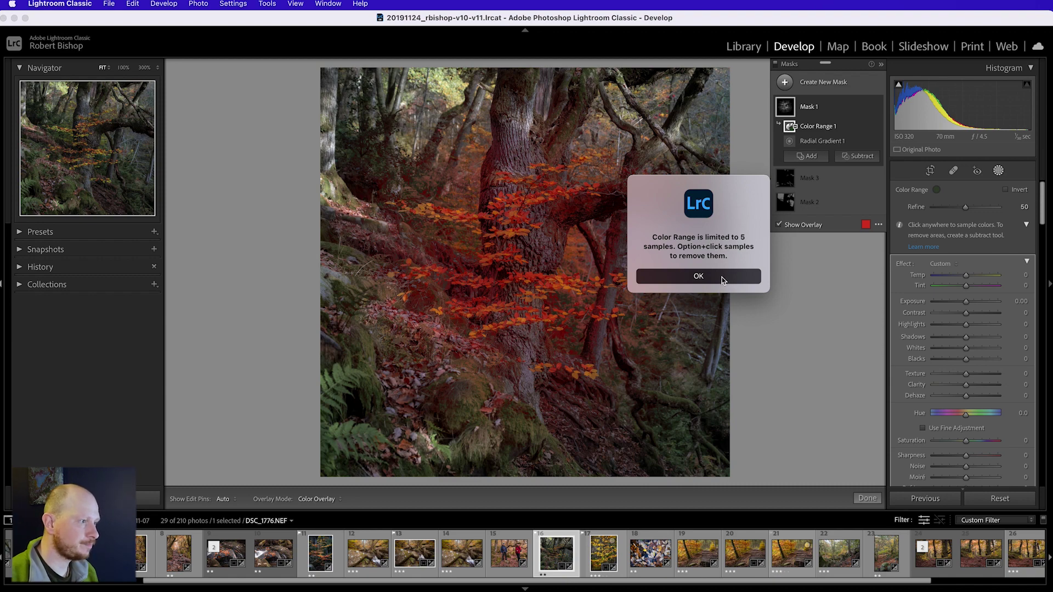
# Dismiss the five-sample limit warning and bring up Mask 1's Subtract options
pyautogui.click(698, 276)
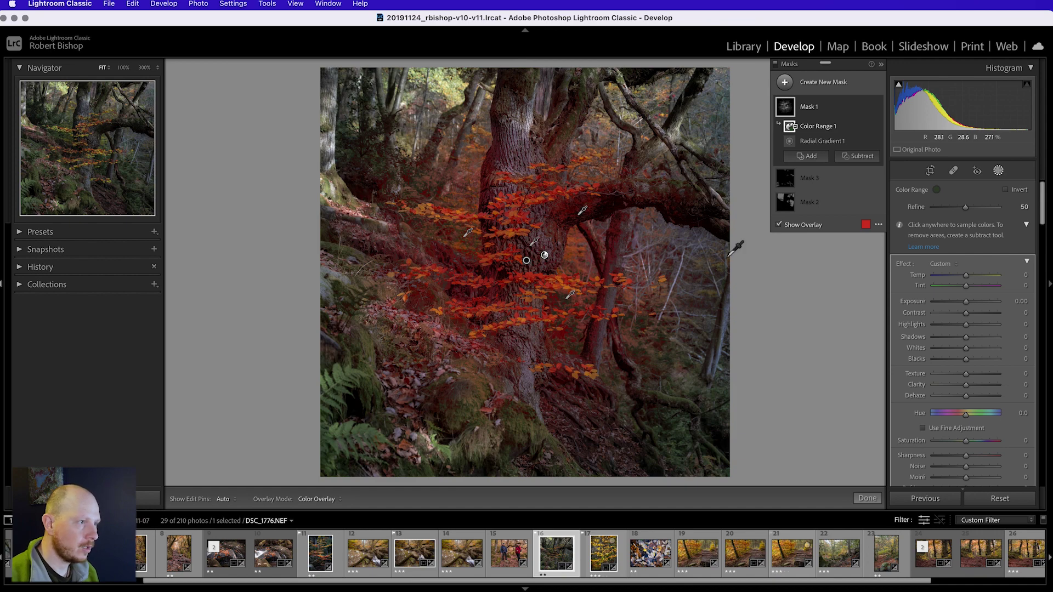
pyautogui.click(858, 158)
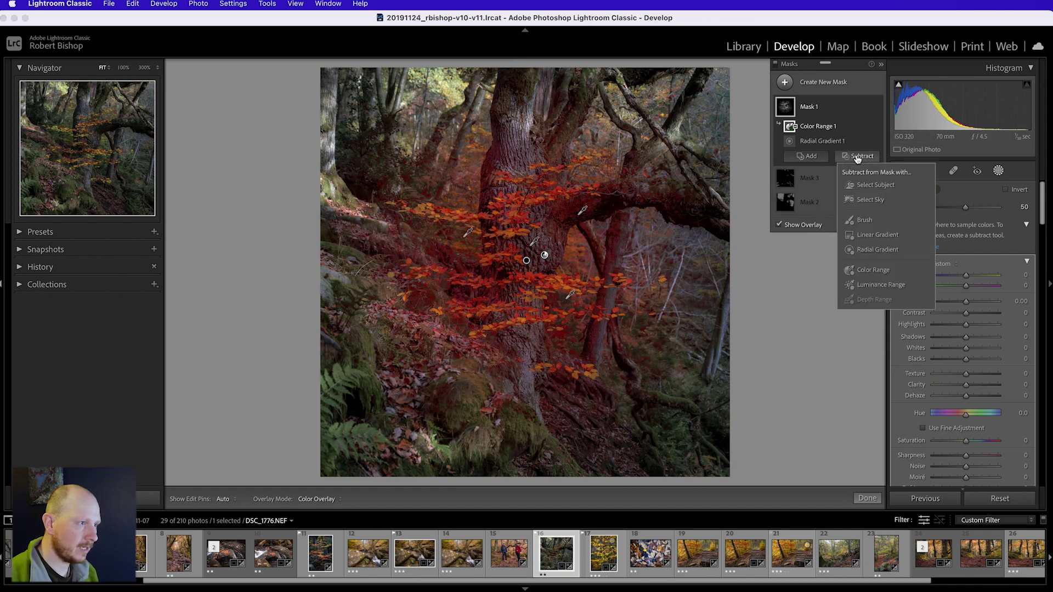
# Subtract a Brush from Mask 1 and erase the spill in the gap under the branch
pyautogui.click(865, 221)
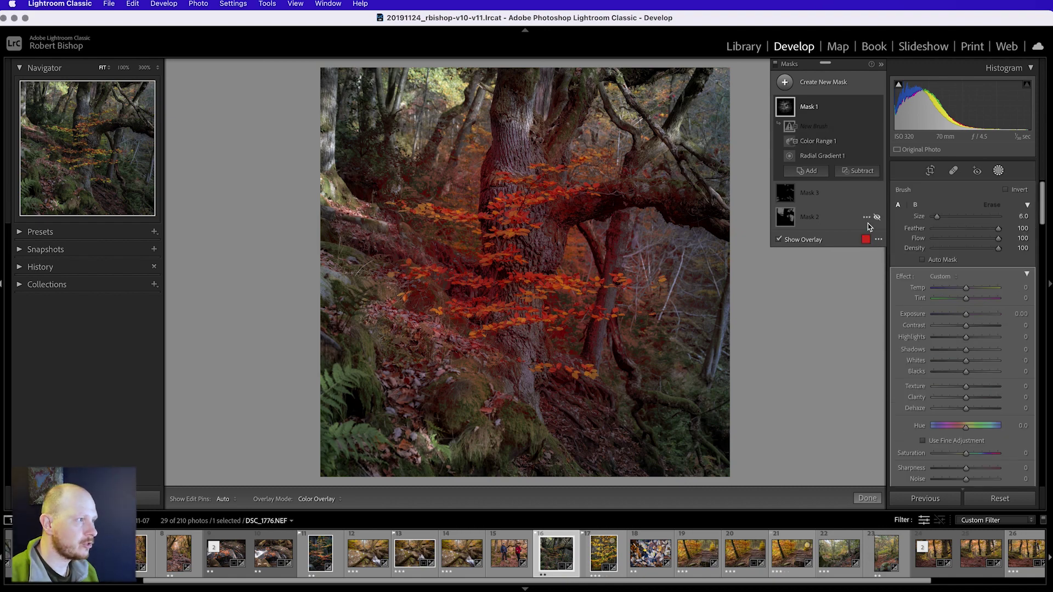
pyautogui.press('h')
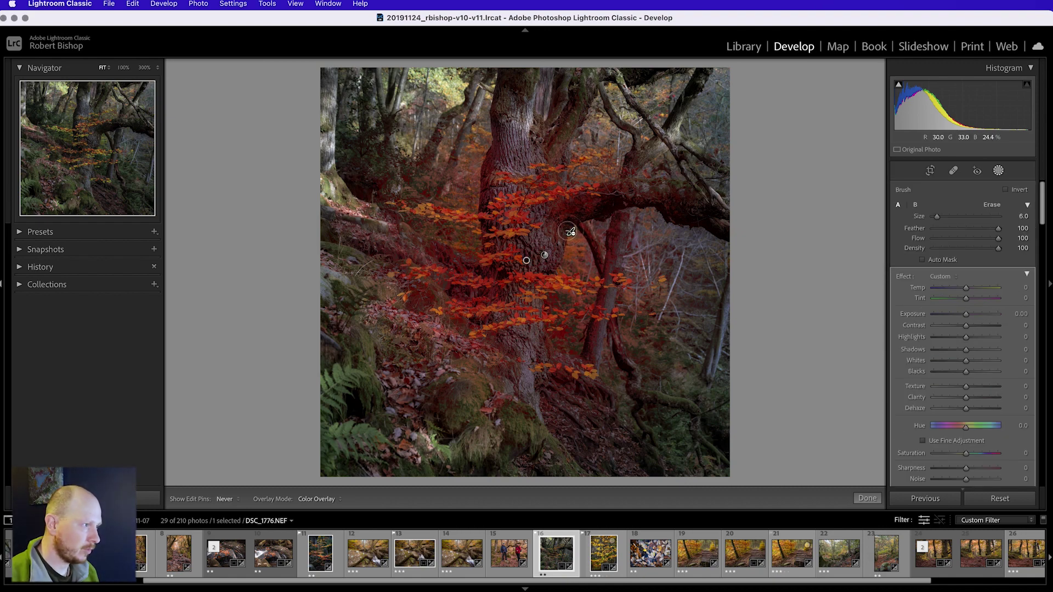
pyautogui.moveTo(564, 244)
pyautogui.mouseDown()
pyautogui.moveTo(565, 218)
pyautogui.moveTo(598, 216)
pyautogui.moveTo(584, 220)
pyautogui.moveTo(598, 255)
pyautogui.mouseUp()
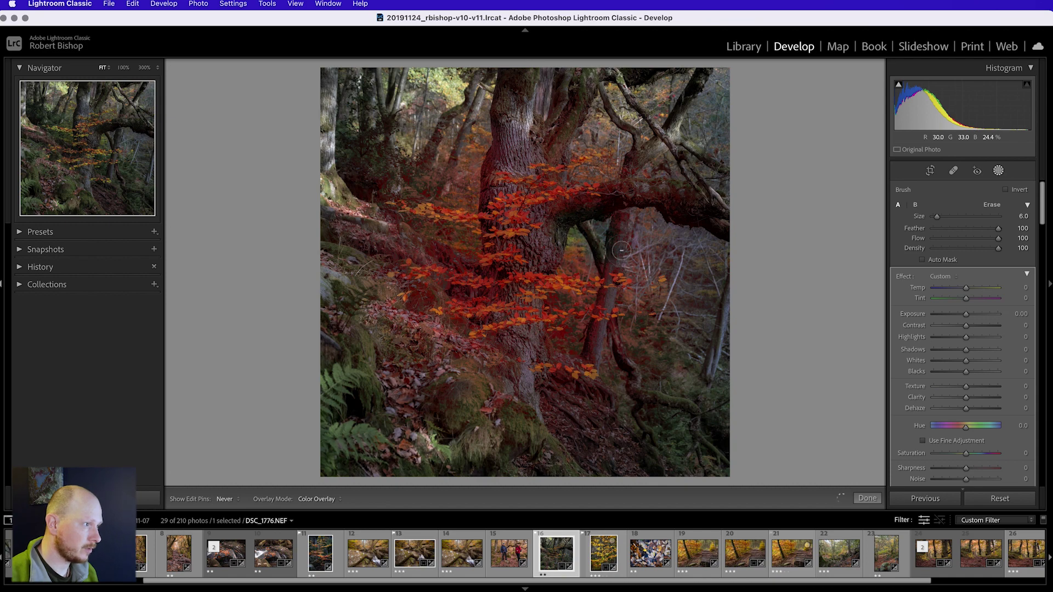
pyautogui.press('h')
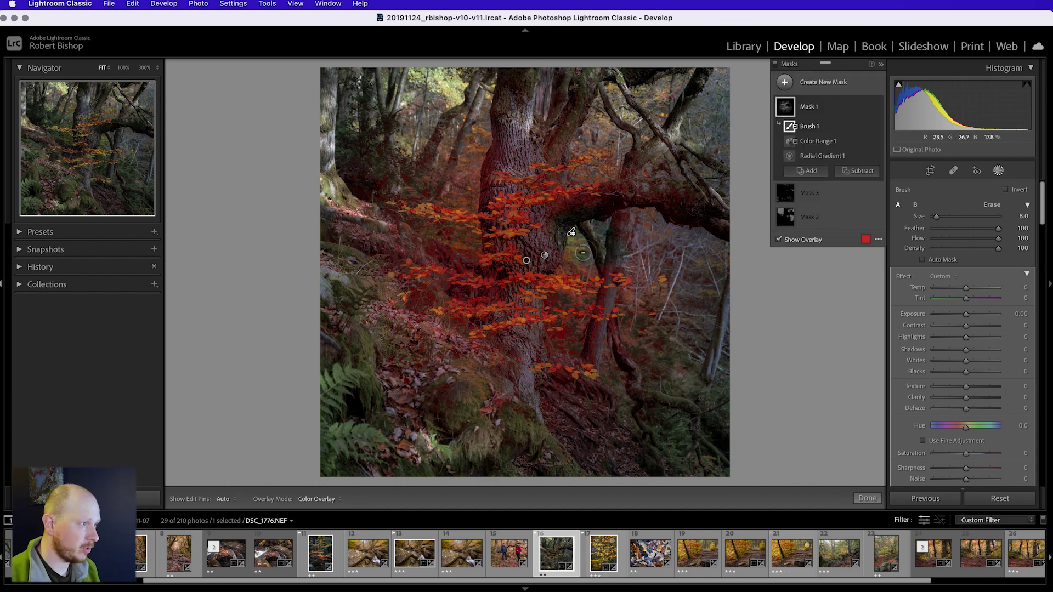
# Shrink the erase brush to size 3 and erase the mask along the branch and trunk
pyautogui.press('[')
pyautogui.press('h')
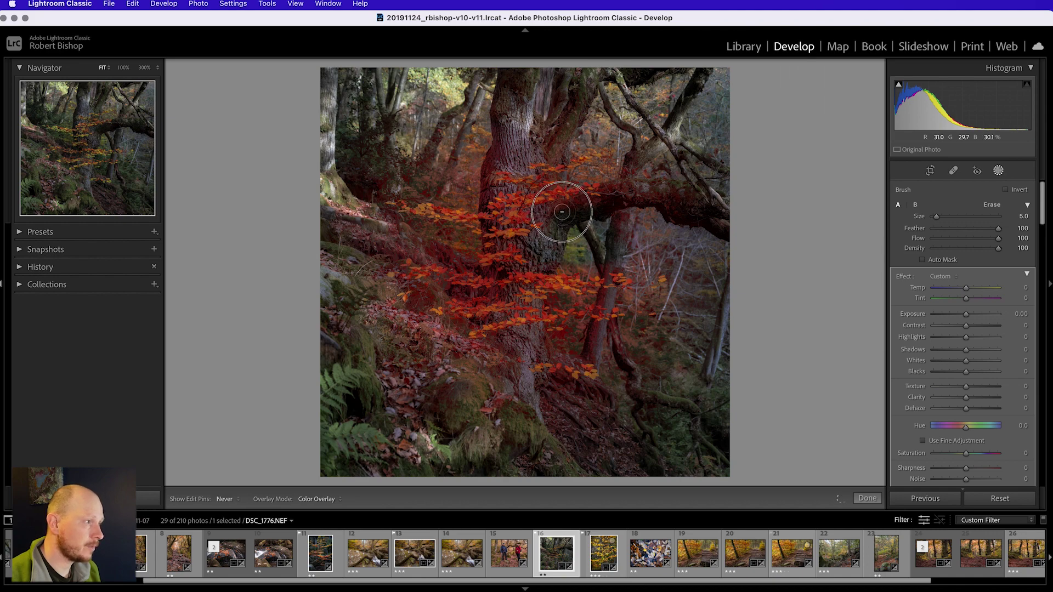
pyautogui.press('[')
pyautogui.press('[')
pyautogui.press('h')
pyautogui.press('h')
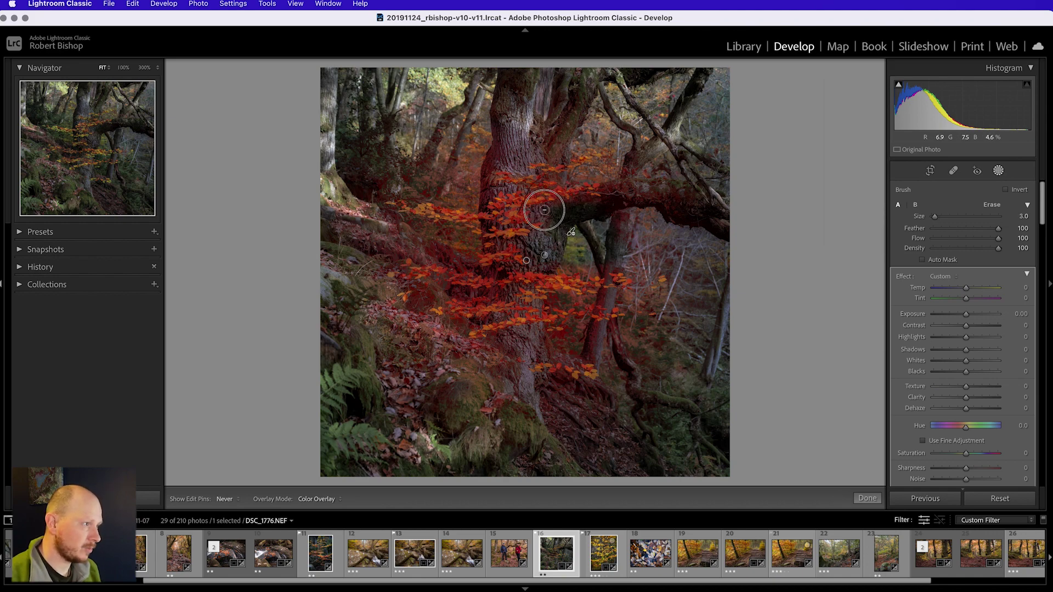
pyautogui.moveTo(608, 205)
pyautogui.mouseDown()
pyautogui.moveTo(630, 213)
pyautogui.moveTo(629, 243)
pyautogui.moveTo(566, 264)
pyautogui.moveTo(636, 265)
pyautogui.mouseUp()
pyautogui.press('h')
pyautogui.press('h')
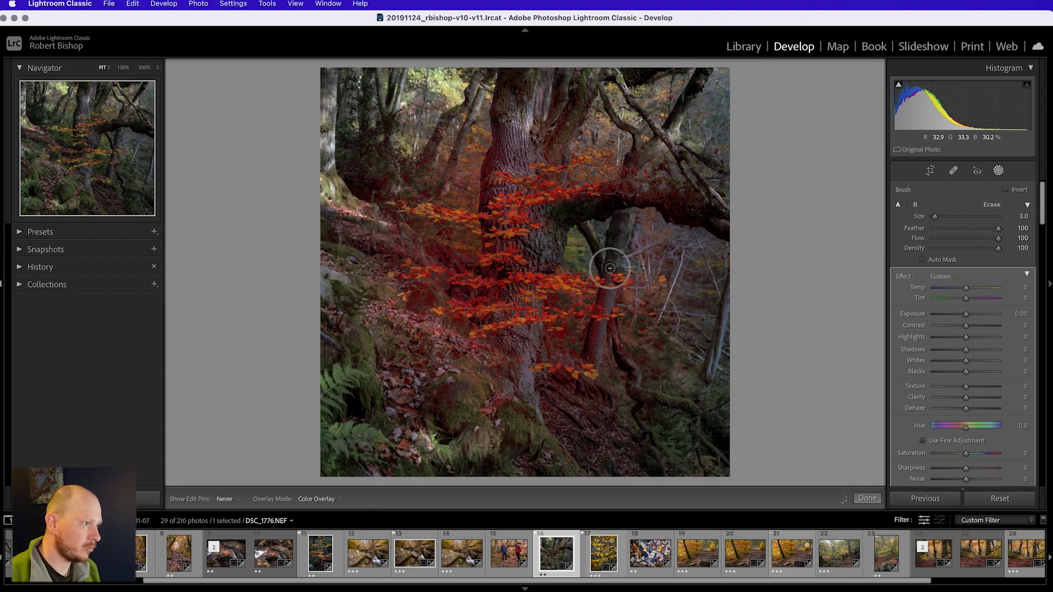
pyautogui.press('h')
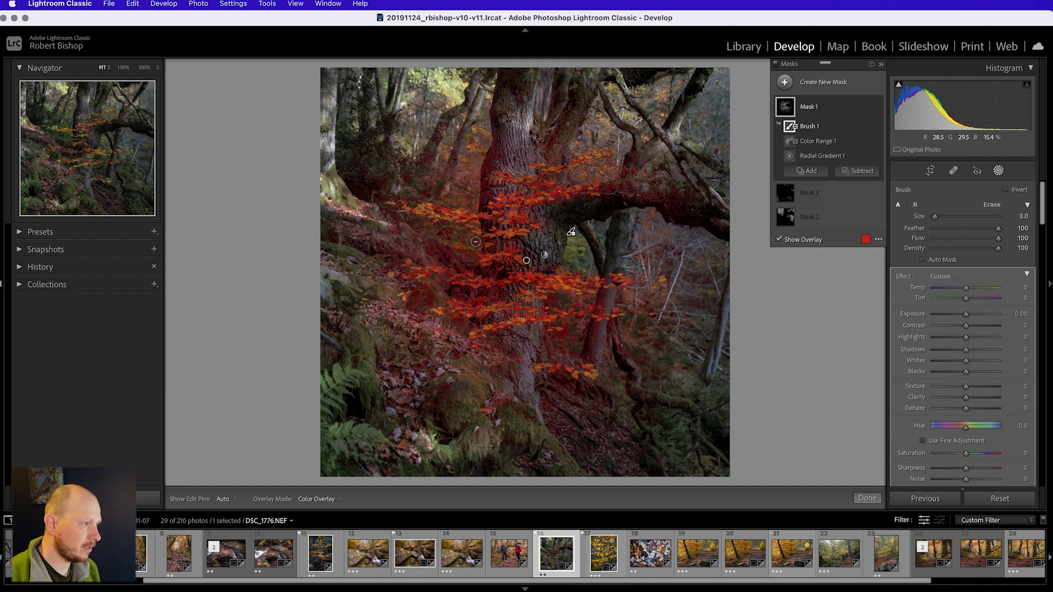
# Enlarge the brush to size 5 and erase the mask from the mossy rock to the trunk
pyautogui.press('h')
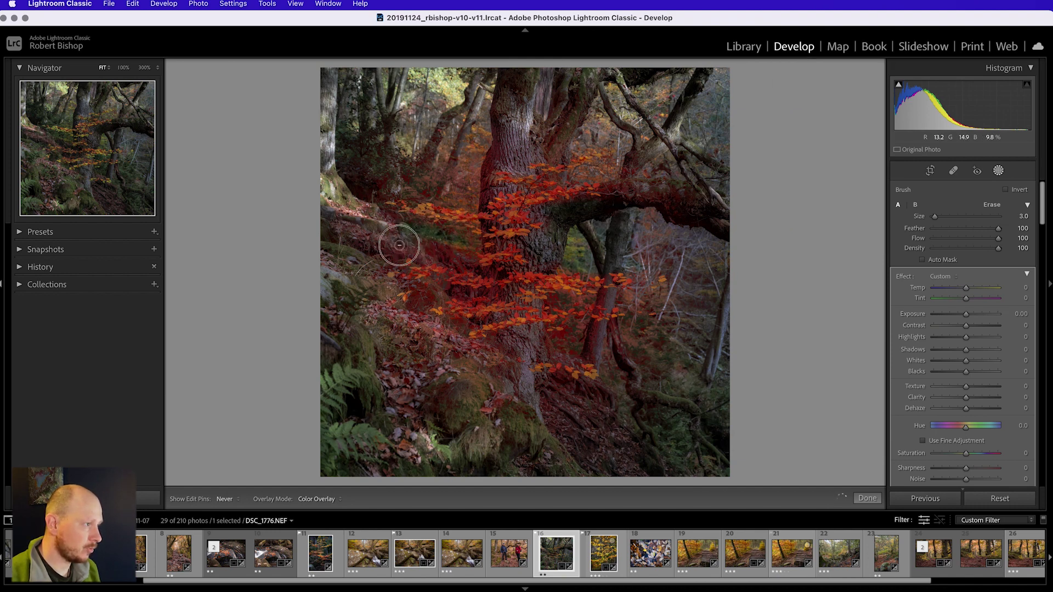
pyautogui.press('h')
# Erase the mask over the trunk's left side, switching the brush between sizes 3 and 5
pyautogui.press('h')
pyautogui.press(']')
pyautogui.moveTo(372, 227)
pyautogui.mouseDown()
pyautogui.moveTo(386, 244)
pyautogui.moveTo(462, 250)
pyautogui.moveTo(470, 263)
pyautogui.moveTo(456, 262)
pyautogui.moveTo(493, 272)
pyautogui.mouseUp()
pyautogui.press('h')
pyautogui.press('[')
pyautogui.press('h')
pyautogui.press('h')
pyautogui.press(']')
# Resize the erase brush between sizes 2 and 5 and erase the mask spill below the leaves
pyautogui.press('h')
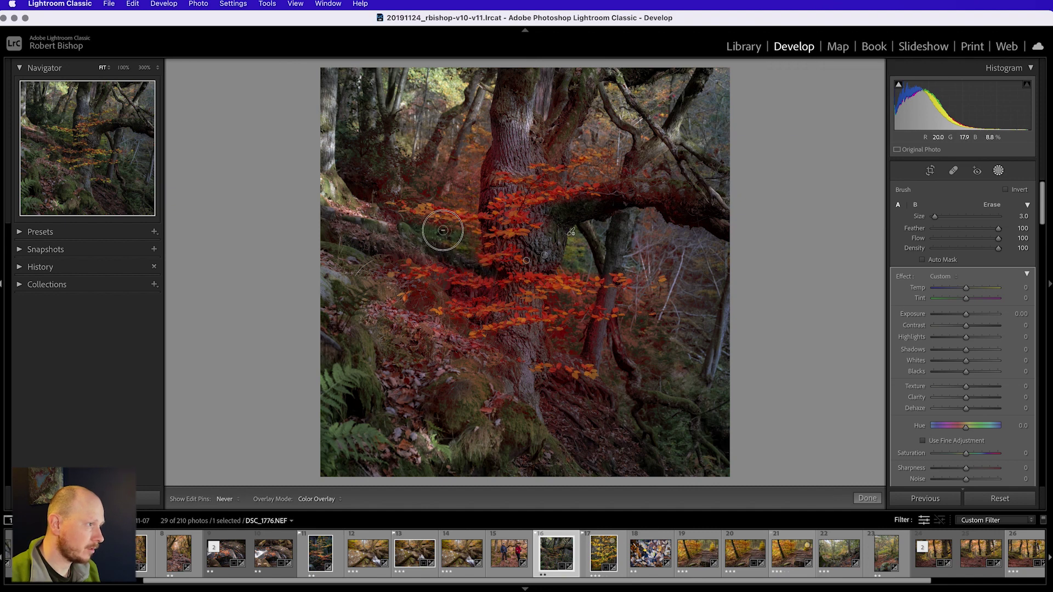
pyautogui.press('h')
pyautogui.press('h')
pyautogui.moveTo(435, 189)
pyautogui.mouseDown()
pyautogui.moveTo(383, 176)
pyautogui.moveTo(459, 188)
pyautogui.moveTo(460, 171)
pyautogui.mouseUp()
pyautogui.press('h')
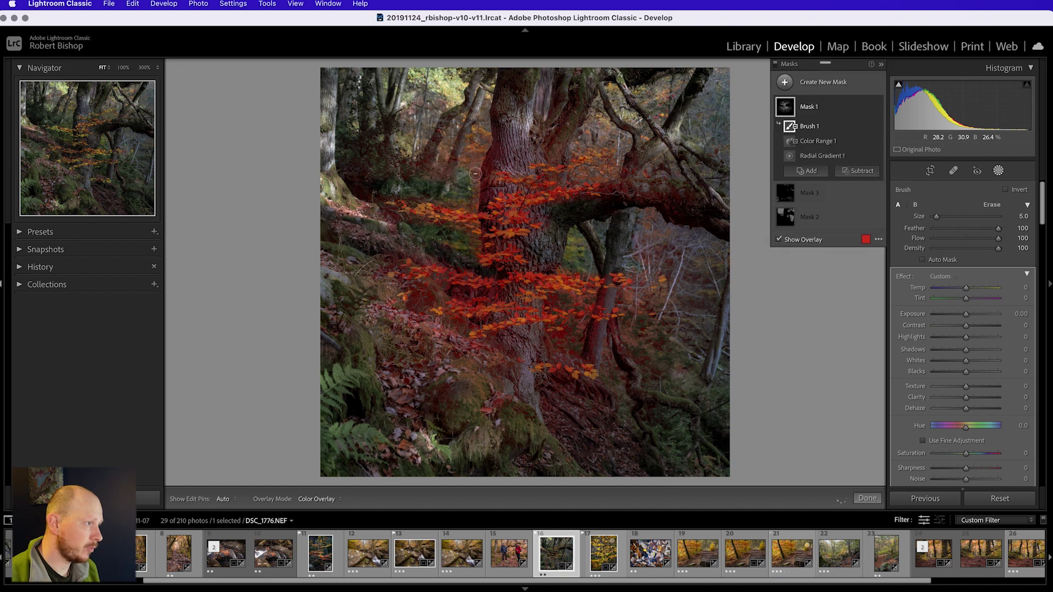
pyautogui.press('h')
pyautogui.press('[')
pyautogui.press('h')
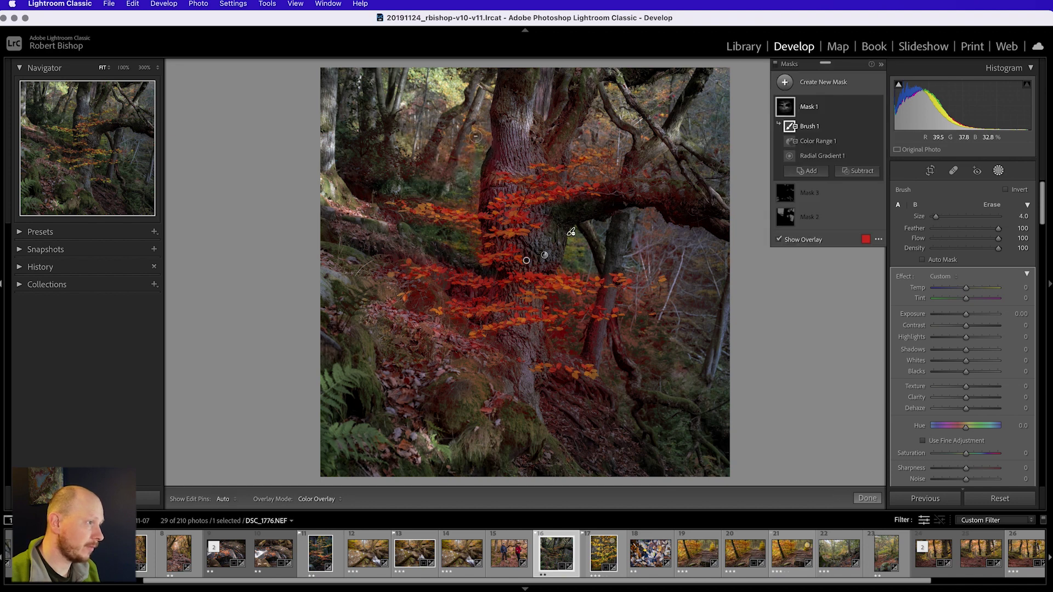
pyautogui.press('h')
pyautogui.press(']')
pyautogui.press('[')
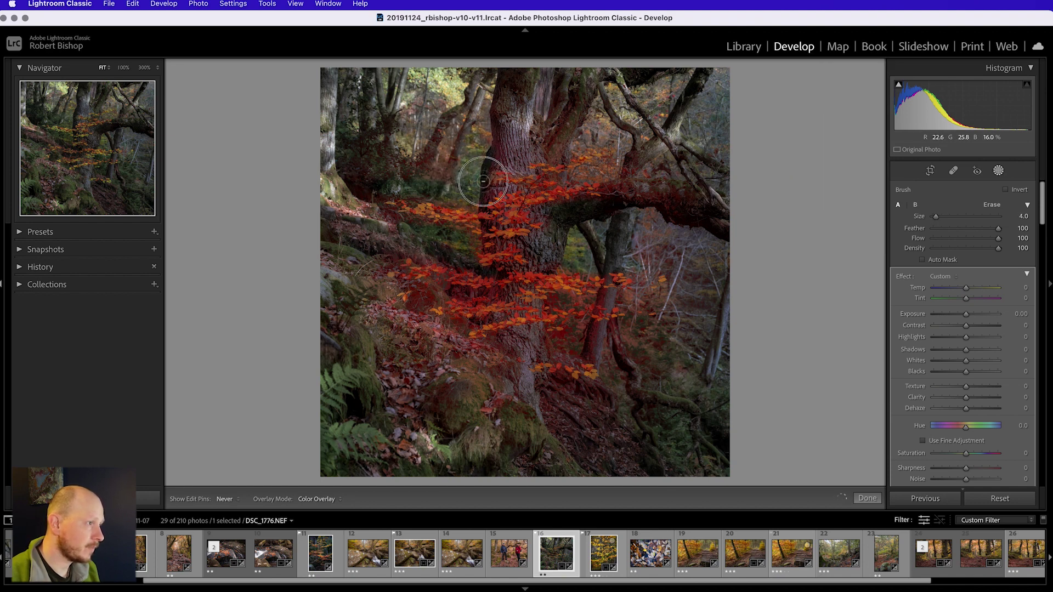
pyautogui.press('h')
pyautogui.press('h')
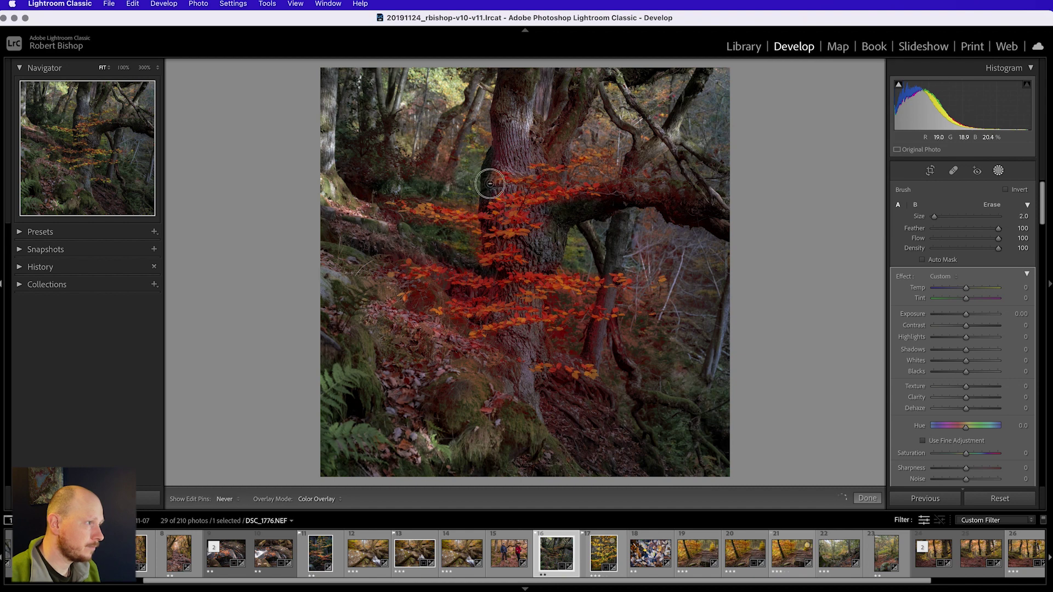
pyautogui.press(']')
pyautogui.press('h')
pyautogui.press('h')
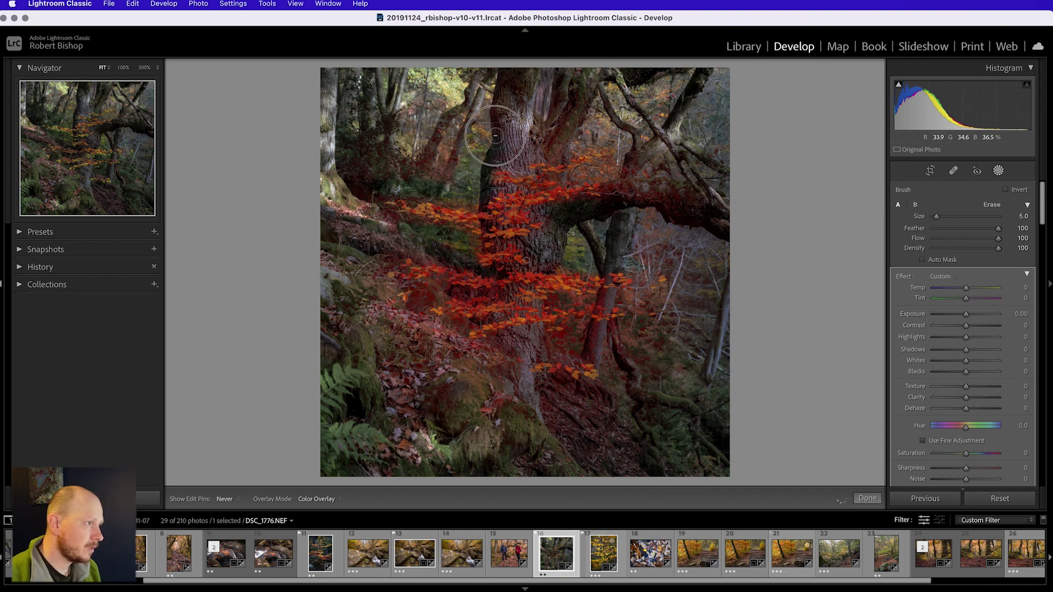
pyautogui.press('h')
pyautogui.press('h')
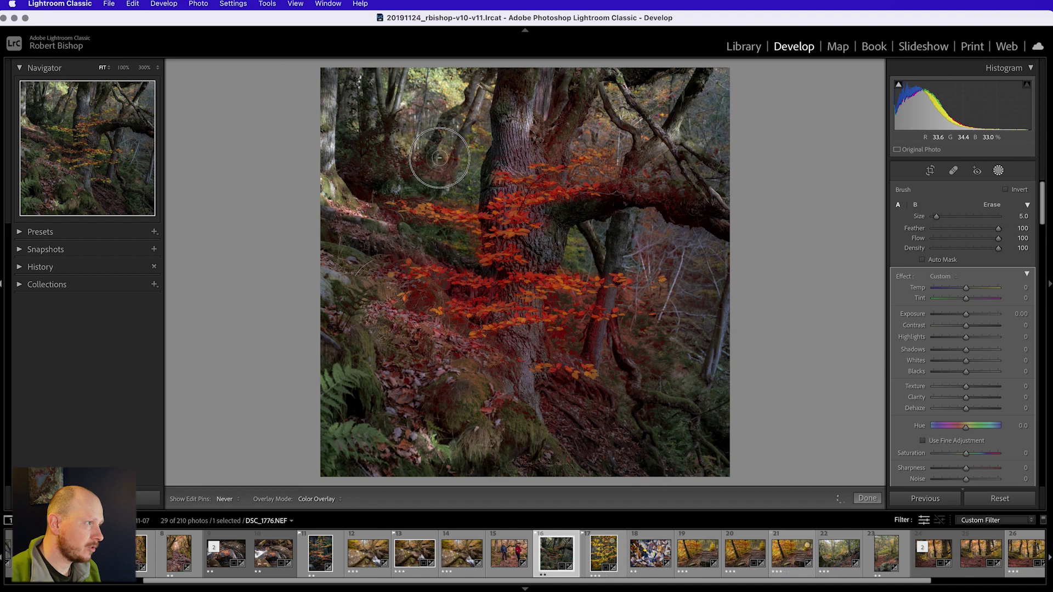
# Fine-tune the erase brush size, leaving it at 4.0
pyautogui.press('h')
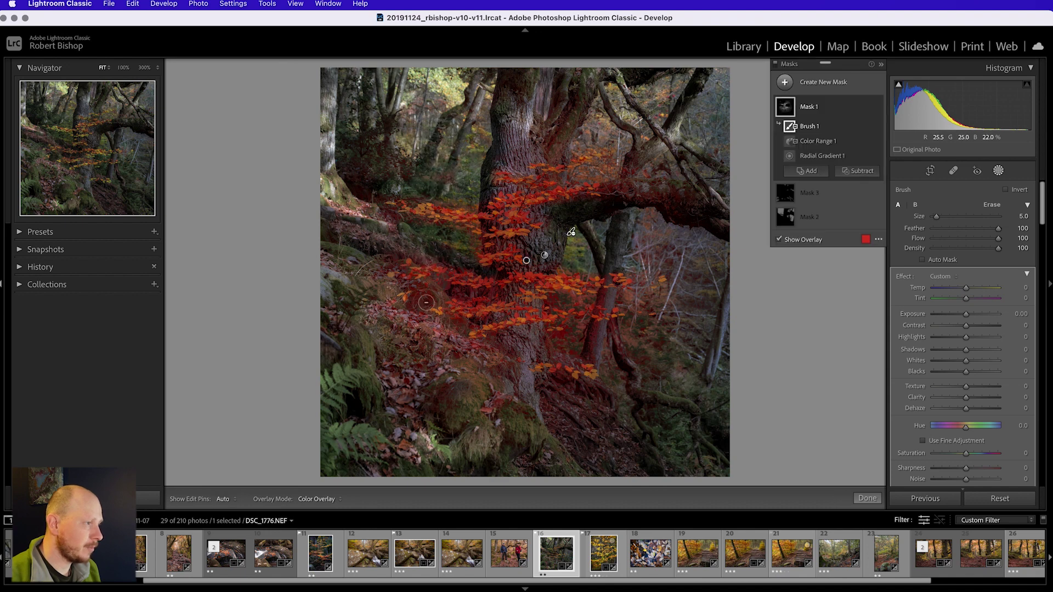
pyautogui.press('[')
pyautogui.moveTo(423, 294)
pyautogui.mouseDown()
pyautogui.moveTo(411, 299)
pyautogui.moveTo(496, 291)
pyautogui.moveTo(396, 291)
pyautogui.moveTo(376, 263)
pyautogui.moveTo(448, 245)
pyautogui.moveTo(454, 265)
pyautogui.mouseUp()
pyautogui.press('[')
pyautogui.press('h')
pyautogui.press(']')
# Erase mask spill beside the leaves and along the trunk, resizing the brush between 4 and 7
pyautogui.moveTo(444, 274); pyautogui.dragTo(436, 296)
pyautogui.press('h')
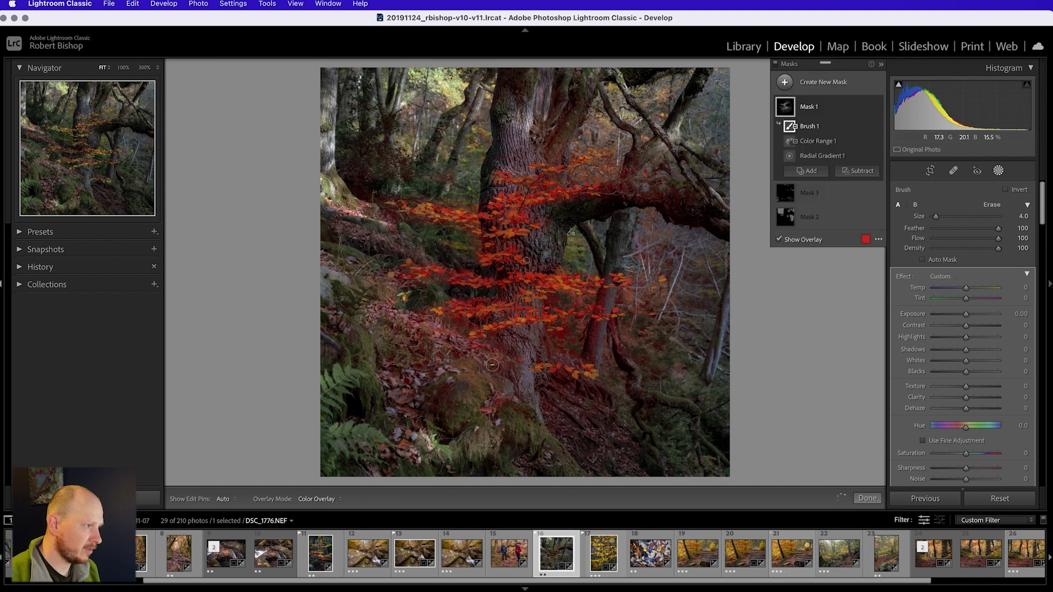
pyautogui.moveTo(463, 336); pyautogui.dragTo(437, 333)
pyautogui.moveTo(437, 334)
pyautogui.mouseDown()
pyautogui.moveTo(475, 325)
pyautogui.moveTo(522, 355)
pyautogui.moveTo(492, 411)
pyautogui.mouseUp()
pyautogui.press(']')
pyautogui.moveTo(493, 341)
pyautogui.mouseDown()
pyautogui.moveTo(460, 354)
pyautogui.moveTo(484, 357)
pyautogui.moveTo(442, 339)
pyautogui.moveTo(448, 352)
pyautogui.moveTo(455, 328)
pyautogui.moveTo(420, 339)
pyautogui.moveTo(480, 359)
pyautogui.moveTo(551, 336)
pyautogui.moveTo(531, 348)
pyautogui.moveTo(631, 347)
pyautogui.mouseUp()
pyautogui.press(']')
pyautogui.press(']')
pyautogui.press('[')
pyautogui.press('[')
pyautogui.press('[')
pyautogui.moveTo(560, 301); pyautogui.dragTo(625, 301)
pyautogui.moveTo(625, 338)
pyautogui.mouseDown()
pyautogui.moveTo(597, 334)
pyautogui.moveTo(613, 329)
pyautogui.moveTo(629, 342)
pyautogui.moveTo(614, 353)
pyautogui.moveTo(645, 370)
pyautogui.moveTo(610, 392)
pyautogui.moveTo(556, 396)
pyautogui.moveTo(528, 427)
pyautogui.moveTo(445, 421)
pyautogui.moveTo(434, 414)
pyautogui.moveTo(465, 400)
pyautogui.moveTo(404, 384)
pyautogui.moveTo(415, 364)
pyautogui.moveTo(400, 381)
pyautogui.moveTo(420, 435)
pyautogui.moveTo(472, 414)
pyautogui.moveTo(641, 425)
pyautogui.mouseUp()
# Erase mask from the lower-left background and fine trunk traces with brush sizes 6, 3 and 2
pyautogui.press(']')
pyautogui.press('[')
pyautogui.press('[')
pyautogui.press('[')
pyautogui.moveTo(583, 210)
pyautogui.mouseDown()
pyautogui.moveTo(686, 218)
pyautogui.moveTo(649, 210)
pyautogui.moveTo(684, 203)
pyautogui.moveTo(689, 180)
pyautogui.moveTo(630, 162)
pyautogui.mouseUp()
pyautogui.press('[')
pyautogui.press('[')
pyautogui.press('[')
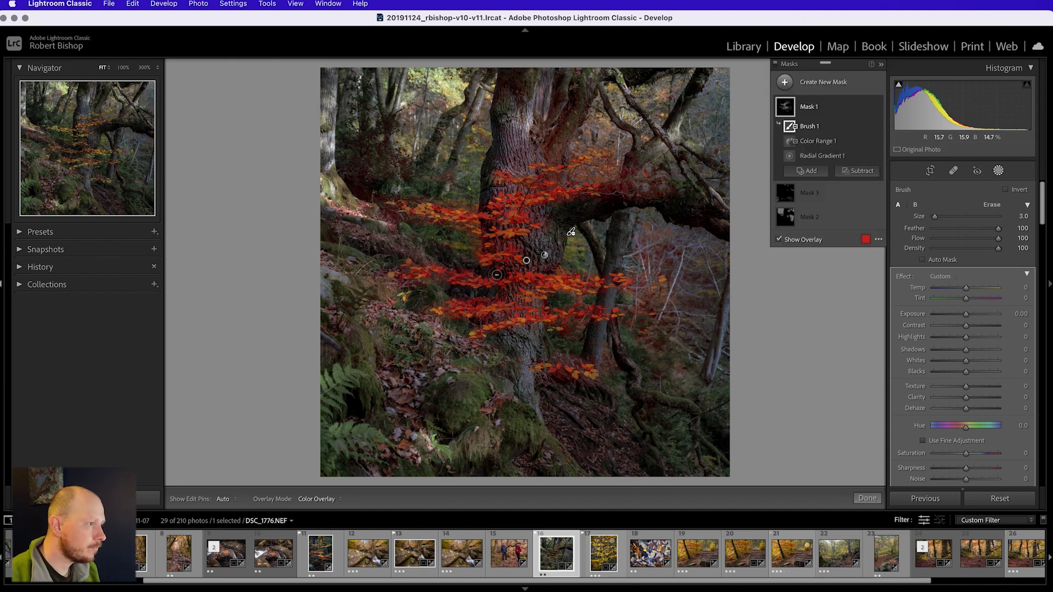
pyautogui.moveTo(496, 274)
pyautogui.mouseDown()
pyautogui.moveTo(466, 266)
pyautogui.moveTo(489, 251)
pyautogui.moveTo(474, 250)
pyautogui.moveTo(485, 238)
pyautogui.moveTo(462, 241)
pyautogui.moveTo(497, 225)
pyautogui.mouseUp()
pyautogui.press('[')
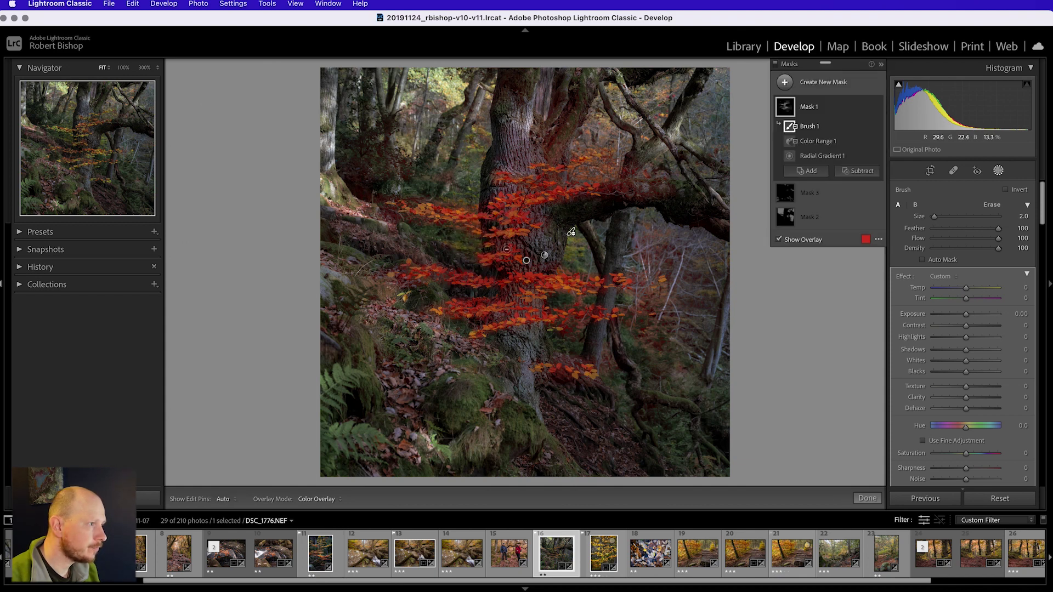
pyautogui.press('h')
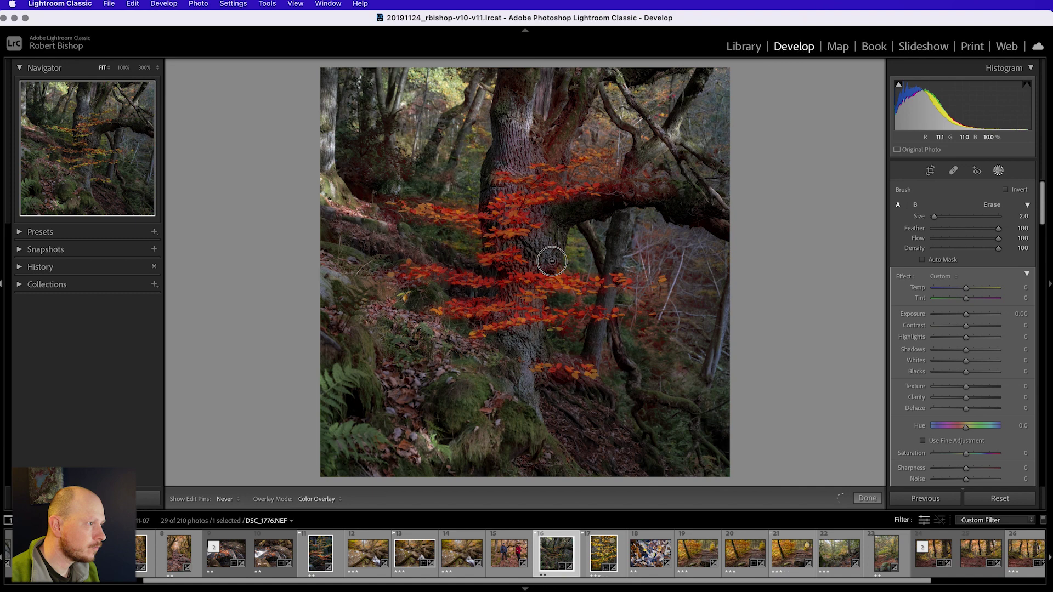
pyautogui.moveTo(552, 261)
pyautogui.mouseDown()
pyautogui.moveTo(505, 270)
pyautogui.moveTo(497, 292)
pyautogui.moveTo(558, 301)
pyautogui.moveTo(549, 302)
pyautogui.moveTo(562, 320)
pyautogui.moveTo(569, 302)
pyautogui.moveTo(578, 311)
pyautogui.moveTo(565, 336)
pyautogui.moveTo(592, 331)
pyautogui.mouseUp()
pyautogui.press('h')
pyautogui.press('h')
# Erase the remaining mask spill up and to the right of the trunk
pyautogui.scroll(3, 663, 249)
pyautogui.moveTo(658, 246)
pyautogui.mouseDown()
pyautogui.moveTo(638, 268)
pyautogui.moveTo(672, 250)
pyautogui.moveTo(672, 310)
pyautogui.moveTo(646, 312)
pyautogui.moveTo(657, 309)
pyautogui.moveTo(654, 341)
pyautogui.moveTo(653, 310)
pyautogui.mouseUp()
pyautogui.scroll(-3, 652, 310)
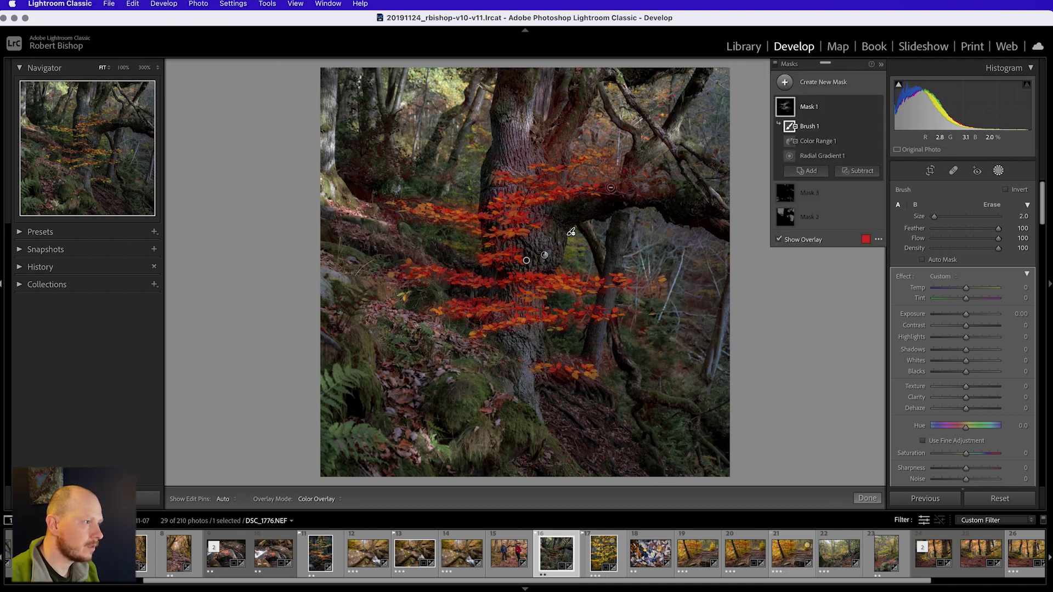
pyautogui.scroll(3, 610, 188)
pyautogui.moveTo(609, 186)
pyautogui.mouseDown()
pyautogui.moveTo(683, 185)
pyautogui.moveTo(676, 177)
pyautogui.mouseUp()
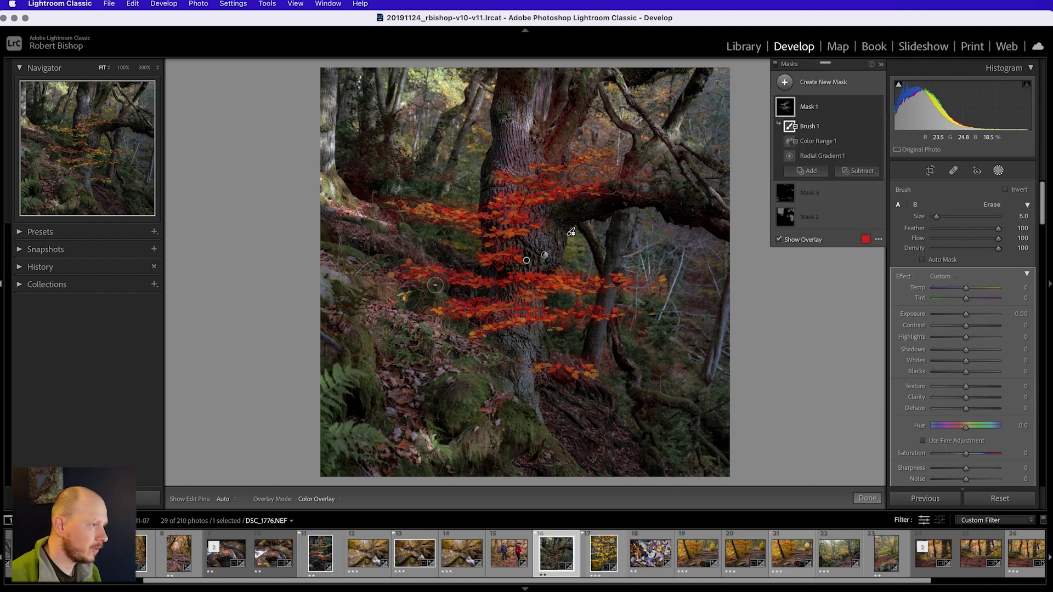
# Trim the last spill near the left leaves, then set mask Temp 7, Exposure 0.95, Whites 13
pyautogui.moveTo(435, 284)
pyautogui.mouseDown()
pyautogui.moveTo(418, 294)
pyautogui.moveTo(440, 295)
pyautogui.mouseUp()
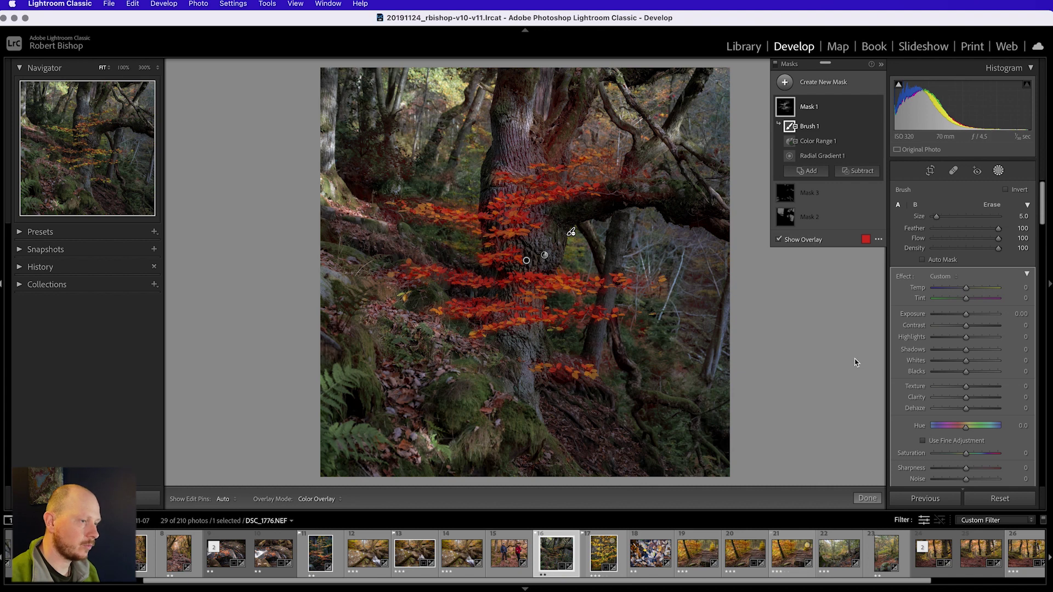
pyautogui.scroll(-2, 975, 328)
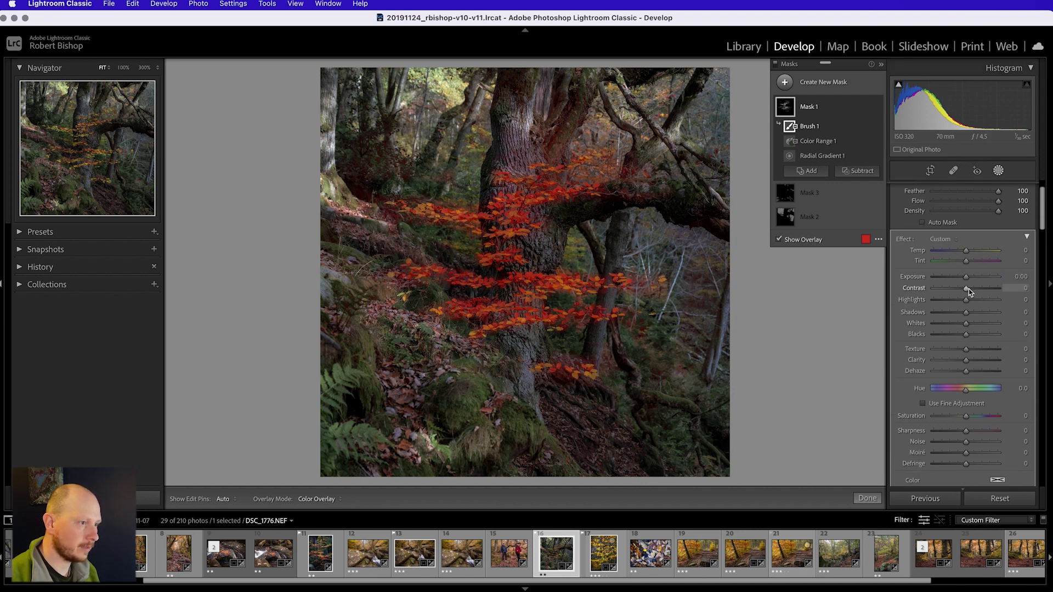
pyautogui.scroll(-1, 968, 292)
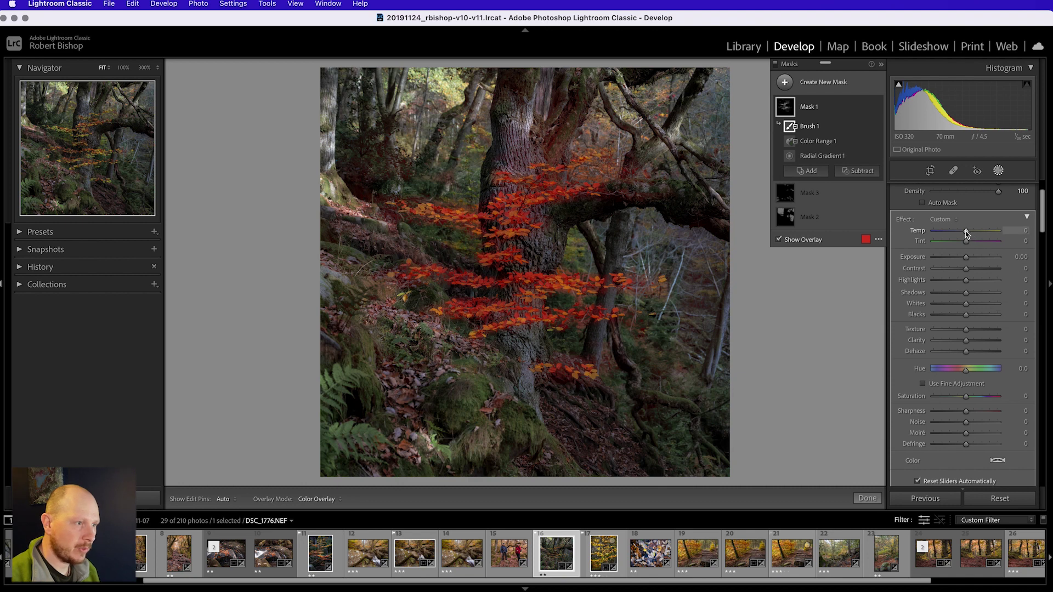
pyautogui.moveTo(966, 233); pyautogui.dragTo(968, 233)
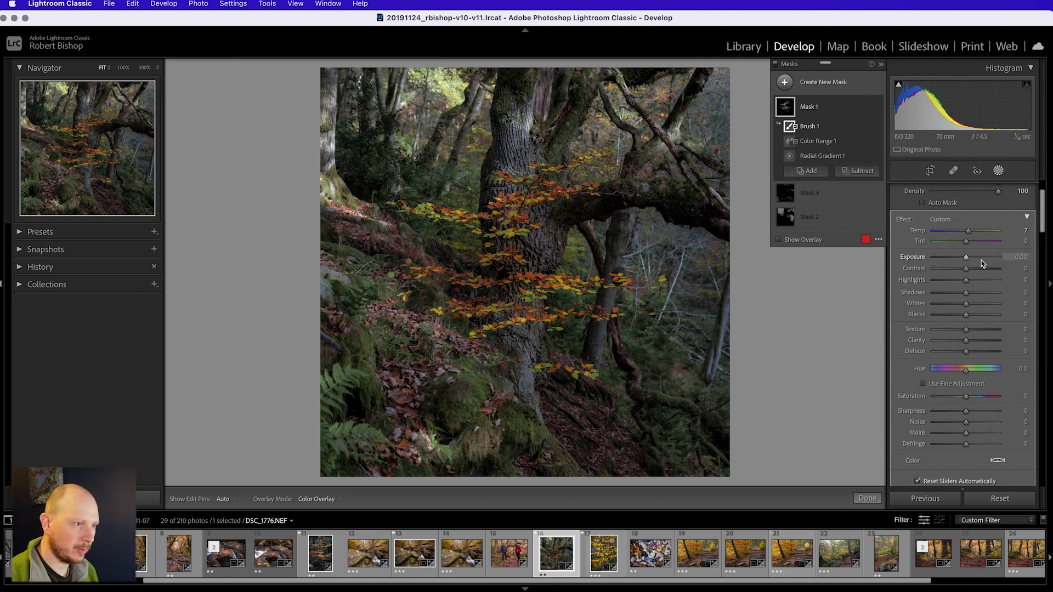
pyautogui.moveTo(967, 257); pyautogui.dragTo(975, 261)
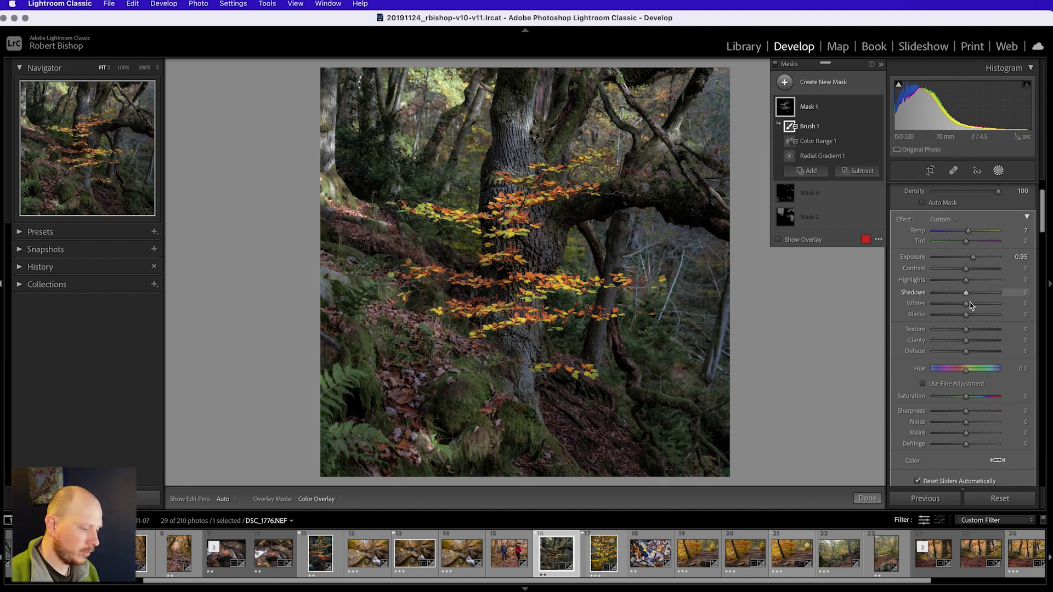
pyautogui.moveTo(966, 303); pyautogui.dragTo(971, 306)
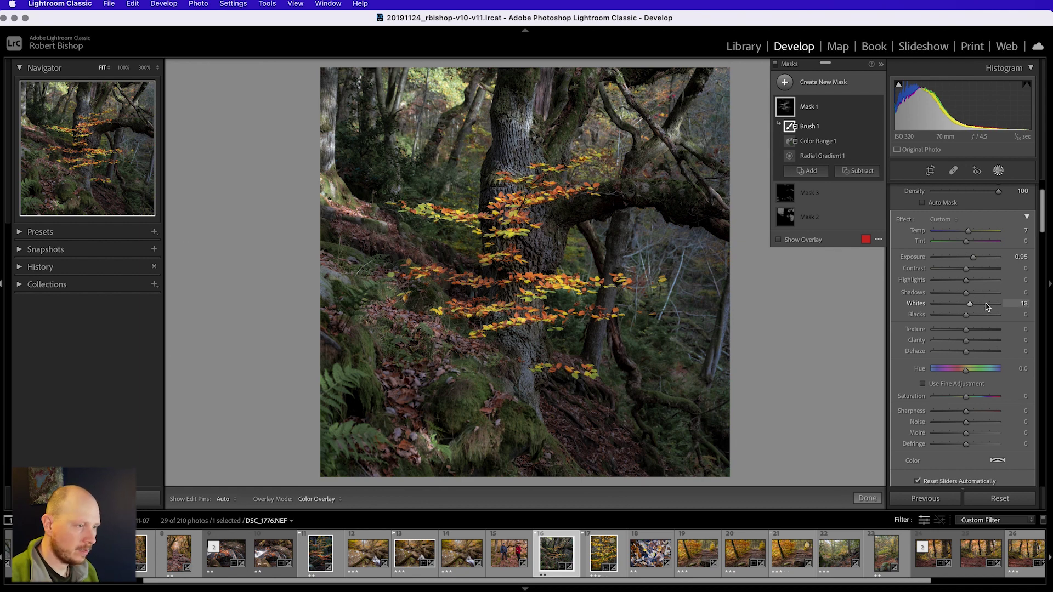
# Give the sapling mask Texture 23, Clarity 28 and a Hue shift of -3.6
pyautogui.moveTo(966, 332); pyautogui.dragTo(972, 333)
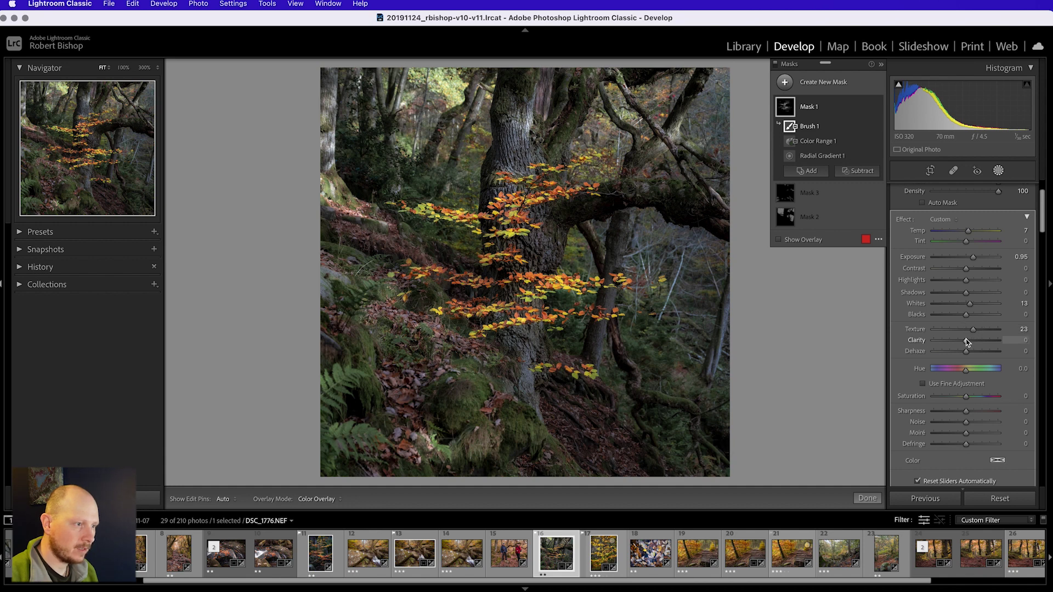
pyautogui.moveTo(970, 343); pyautogui.dragTo(974, 342)
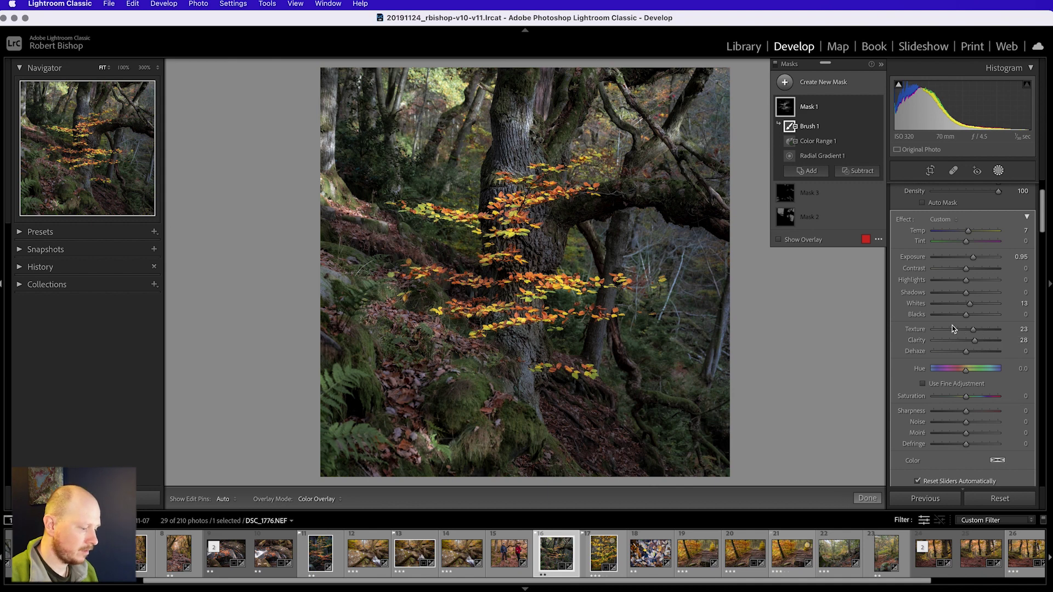
pyautogui.scroll(-1, 998, 357)
pyautogui.scroll(-3, 997, 356)
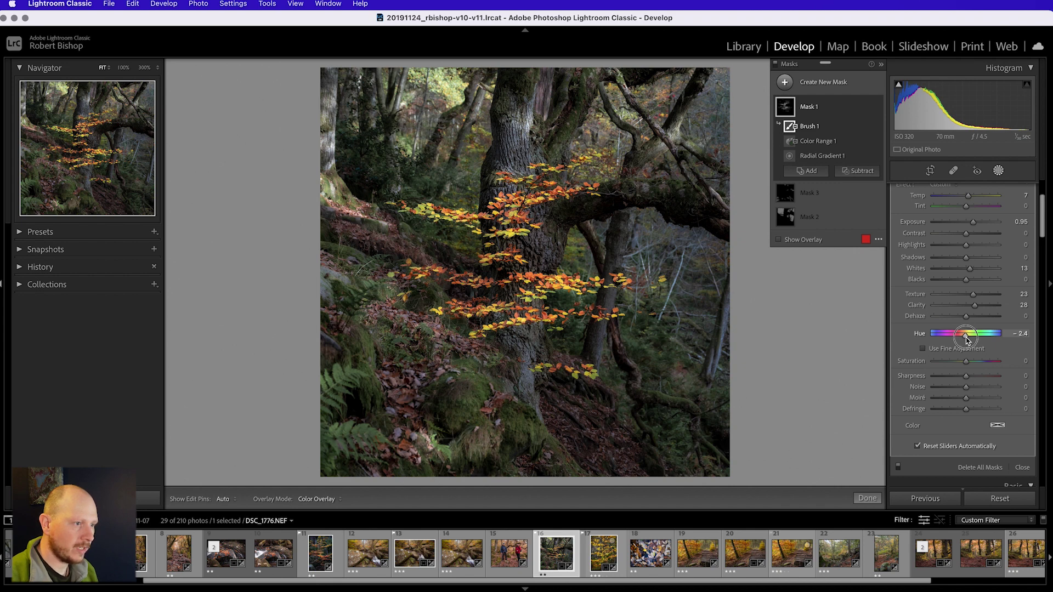
pyautogui.click(1021, 334)
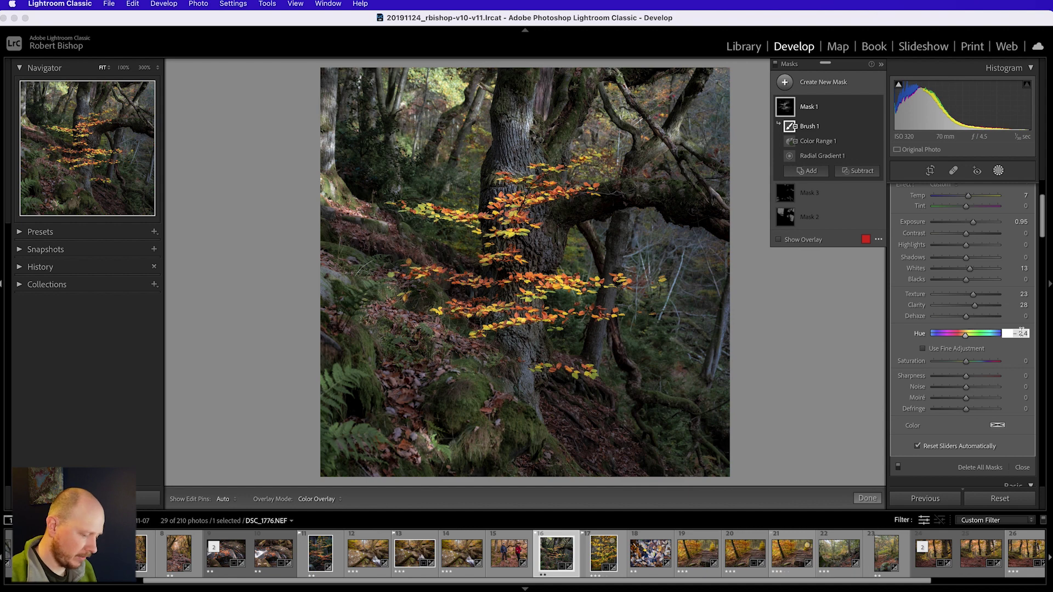
pyautogui.press('Return')
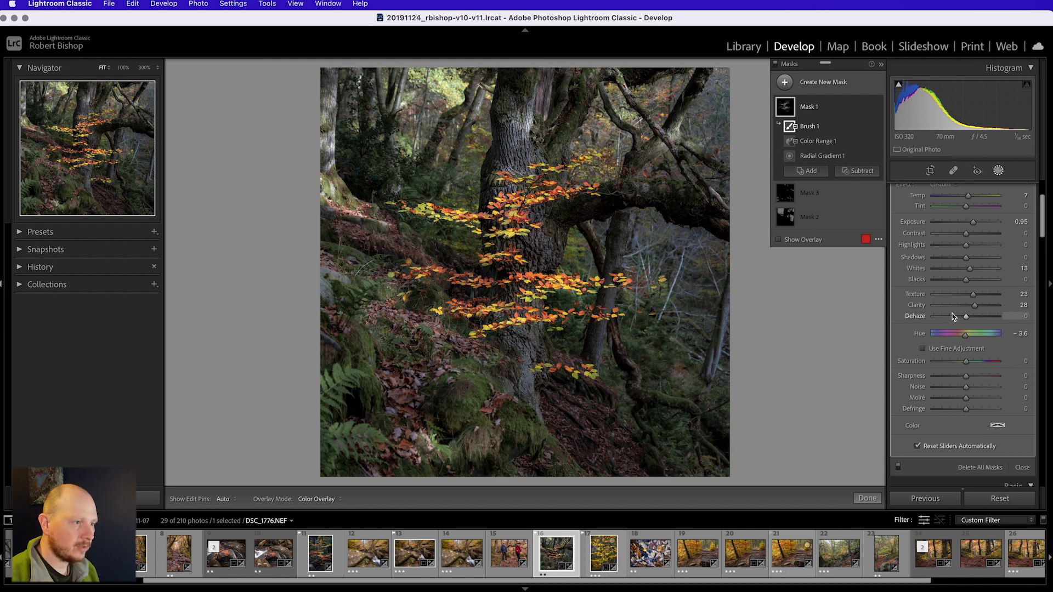
# Close masking, apply a Highlight Priority post-crop vignette (Amount -28, Feather 54), and return to the masks list
pyautogui.click(1022, 468)
pyautogui.scroll(-10, 975, 362)
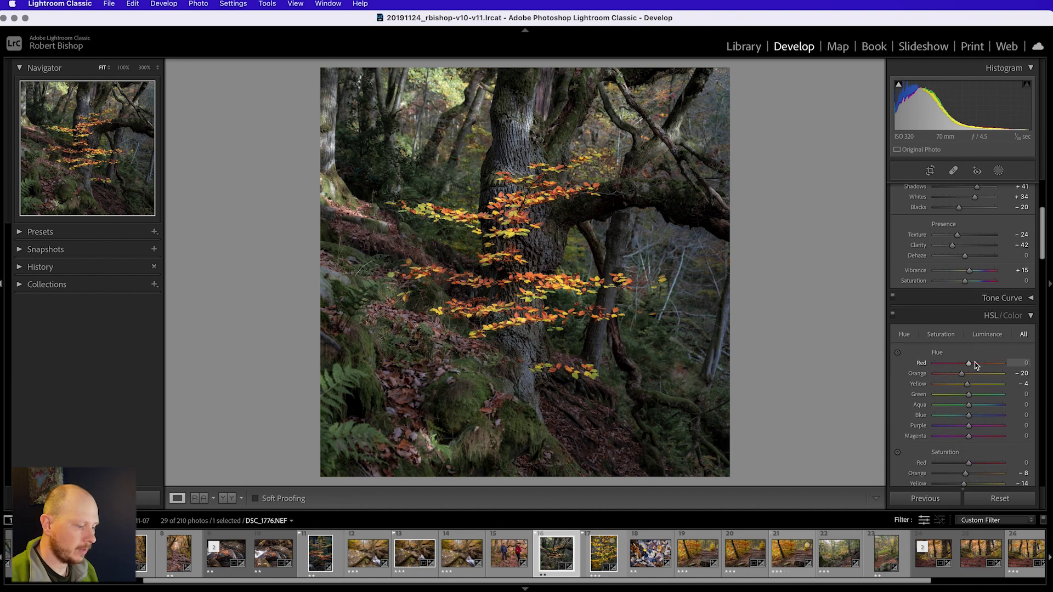
pyautogui.scroll(-10, 975, 365)
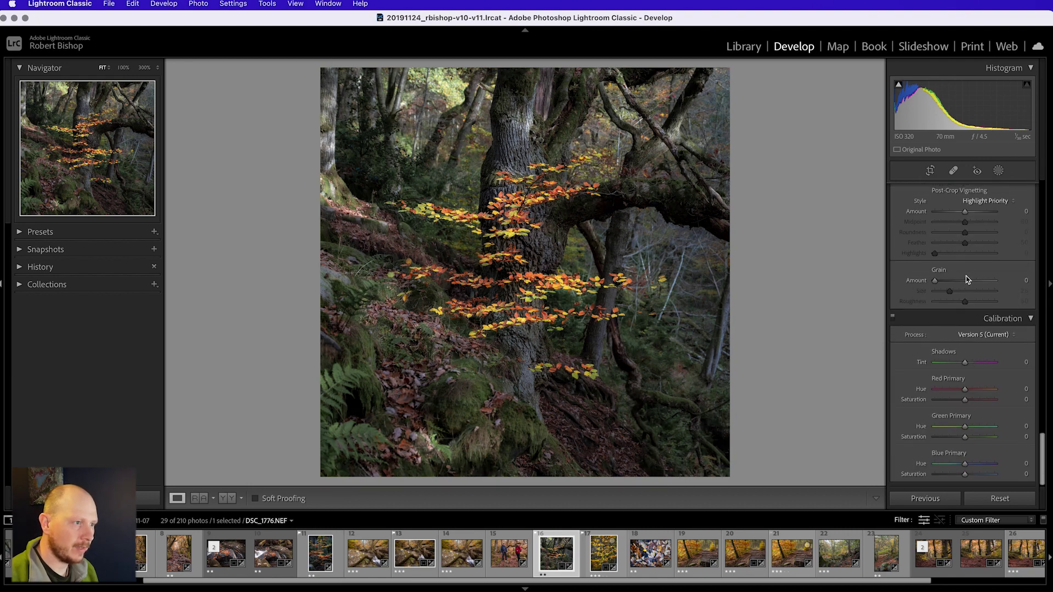
pyautogui.moveTo(965, 214); pyautogui.dragTo(956, 216)
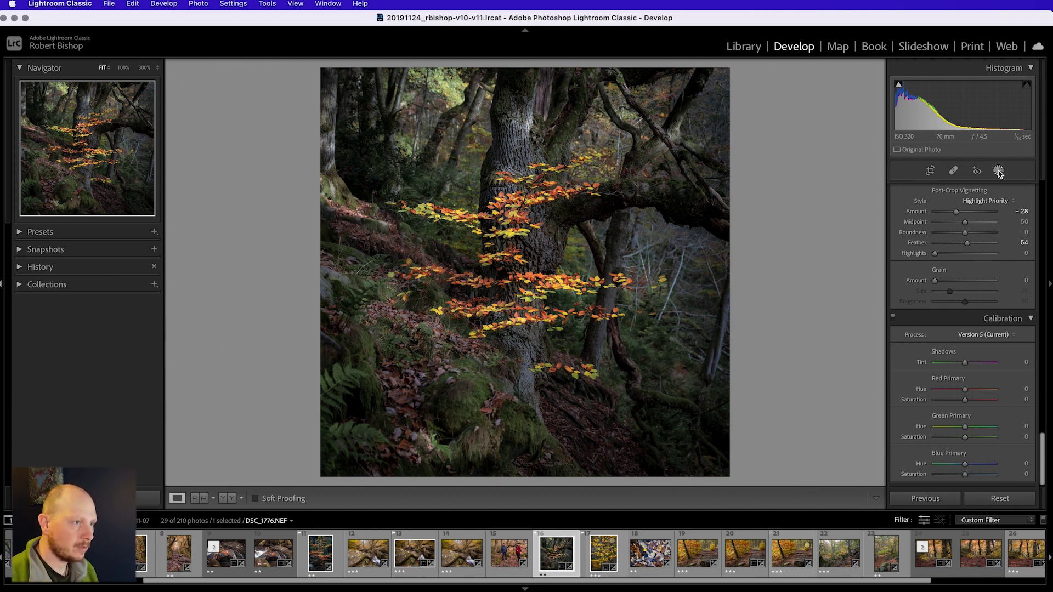
pyautogui.click(999, 171)
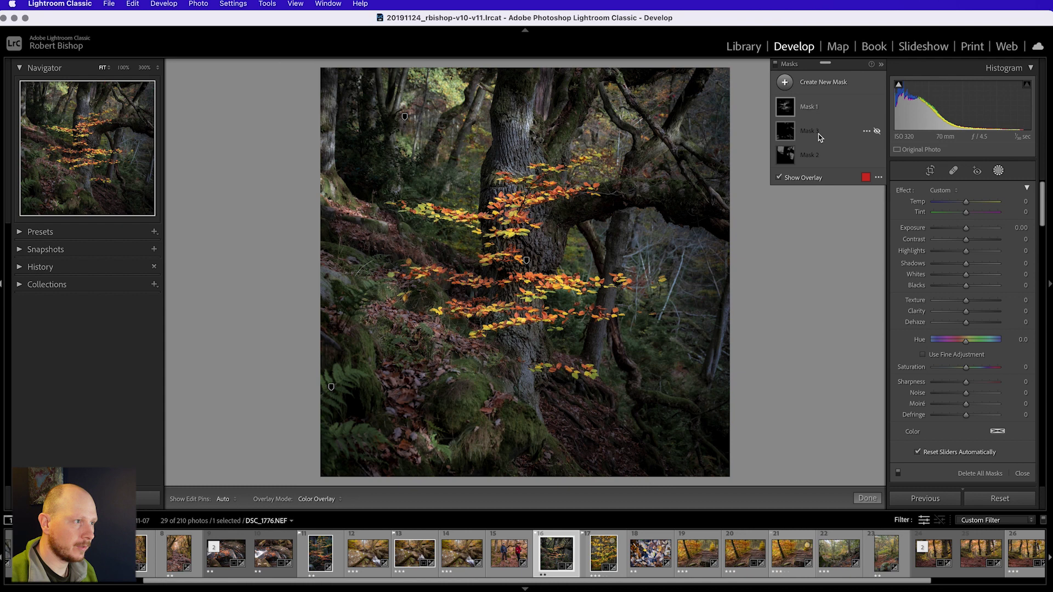
# Toggle Mask 3's effect on and off repeatedly to compare, leaving it on
pyautogui.click(877, 132)
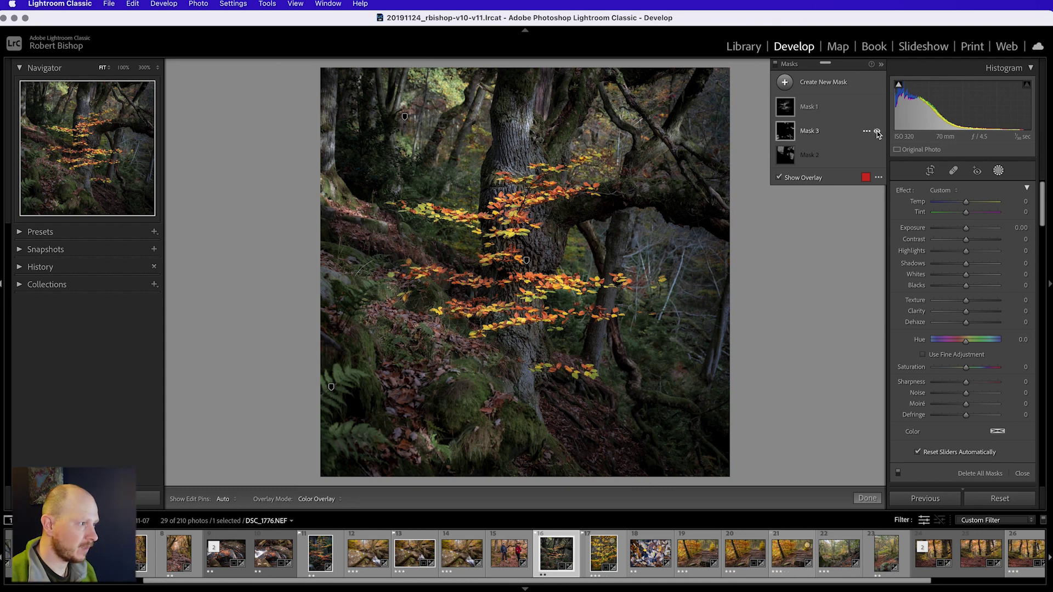
pyautogui.click(877, 133)
pyautogui.click(877, 132)
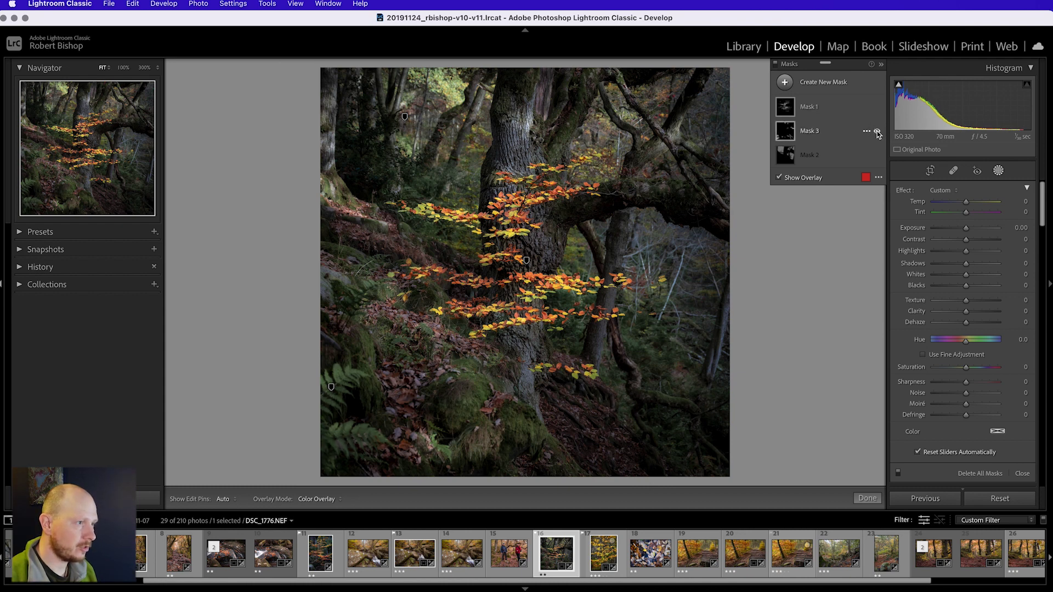
pyautogui.click(877, 132)
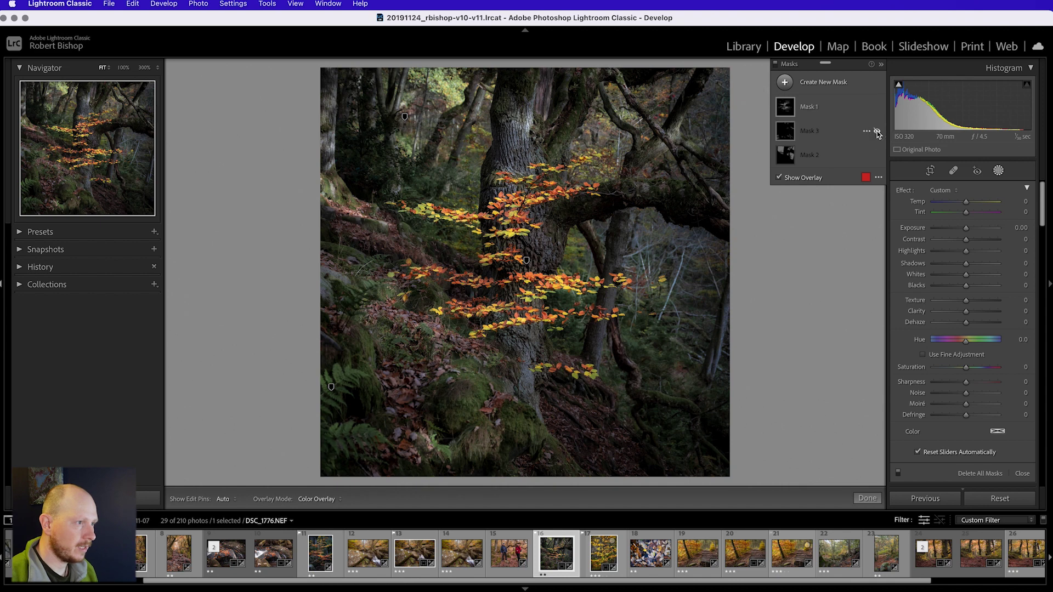
pyautogui.click(876, 132)
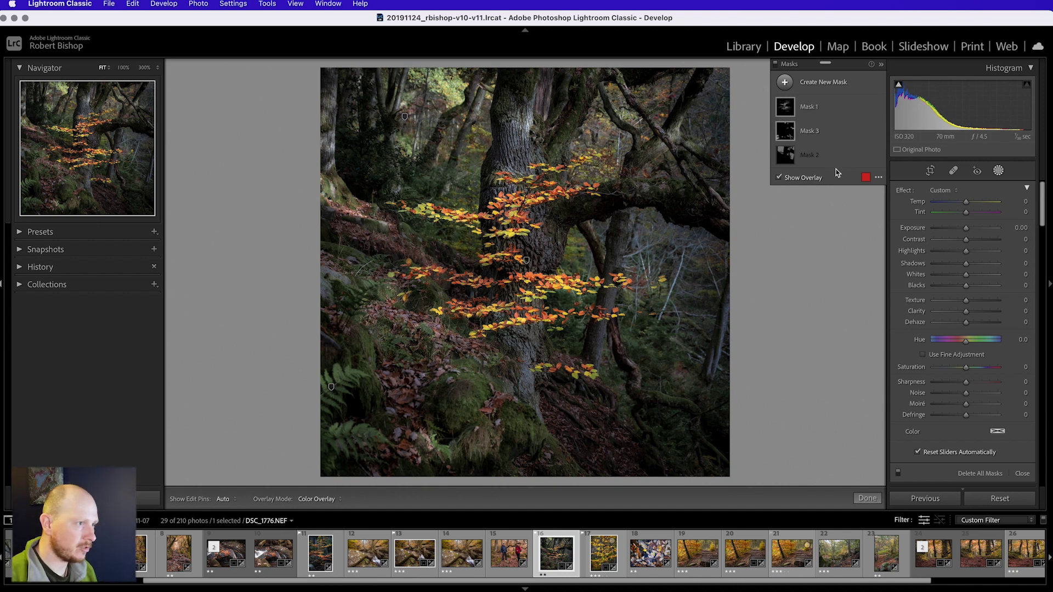
pyautogui.click(877, 132)
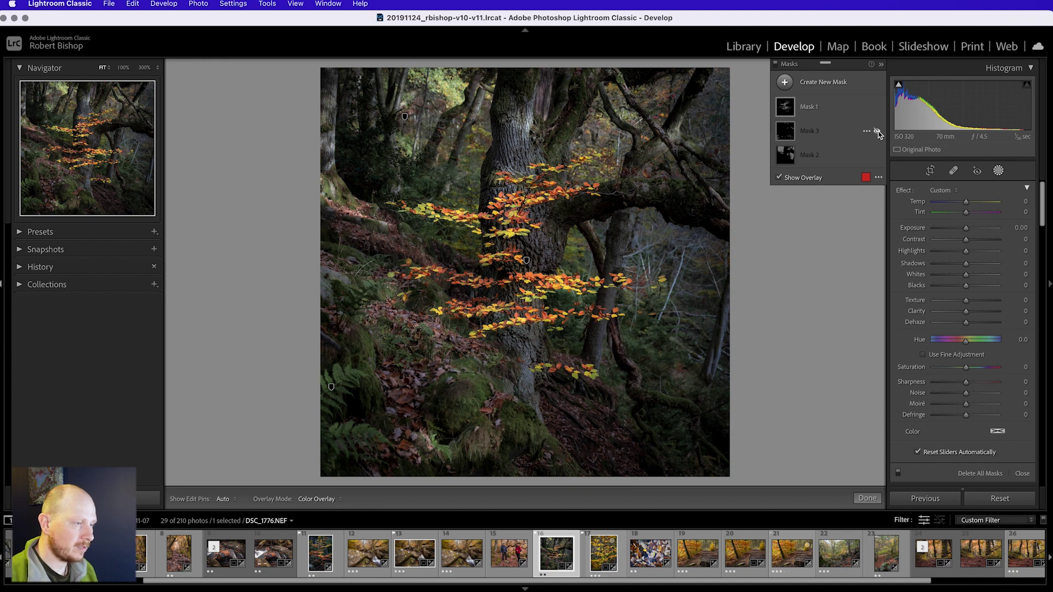
pyautogui.click(877, 132)
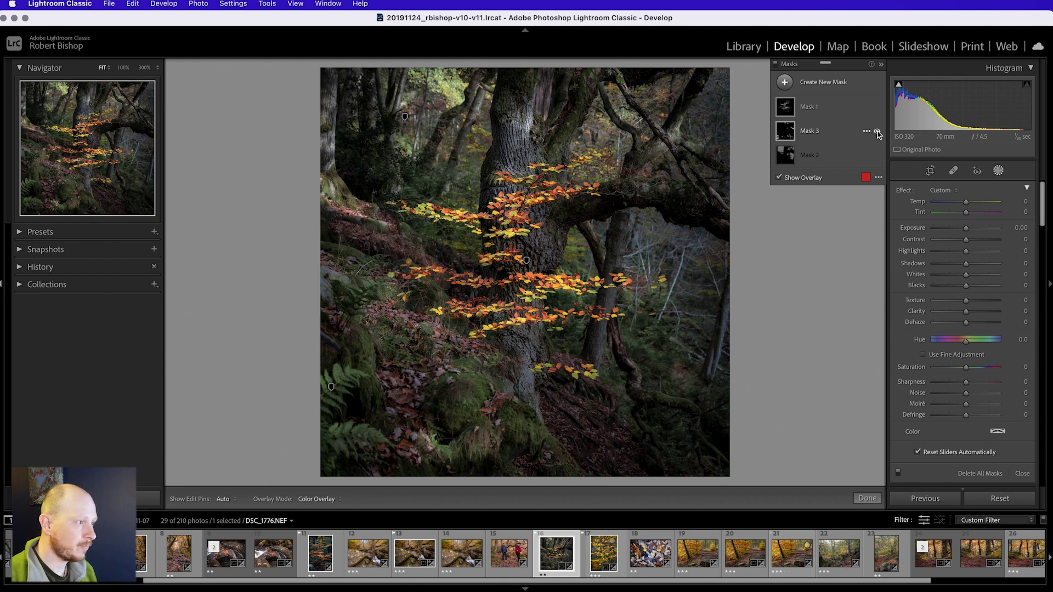
# Select Mask 2 and toggle its effect off and on to compare, leaving it visible
pyautogui.click(813, 158)
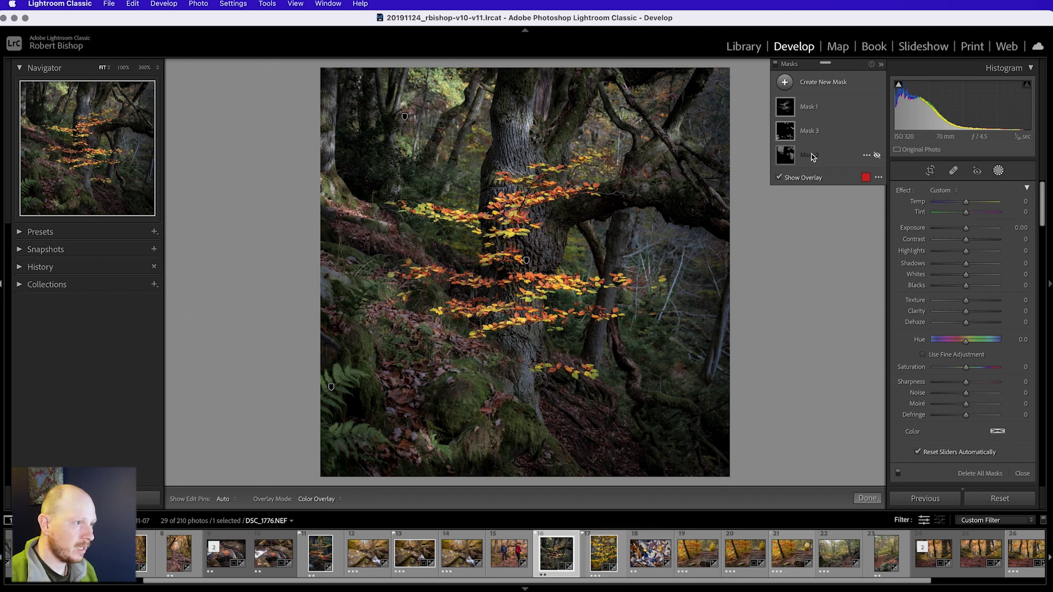
pyautogui.click(877, 156)
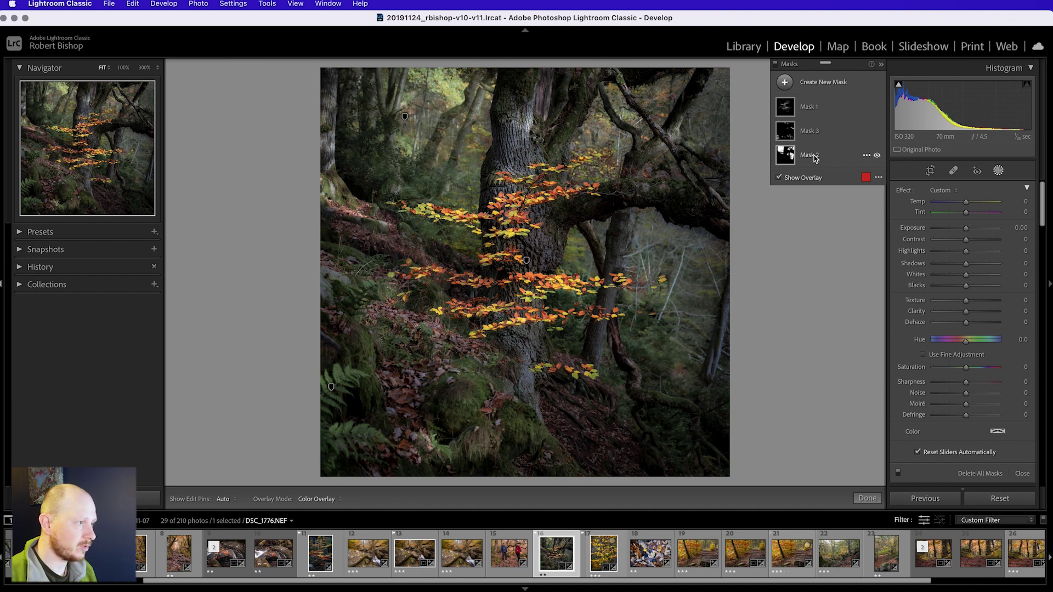
pyautogui.click(877, 156)
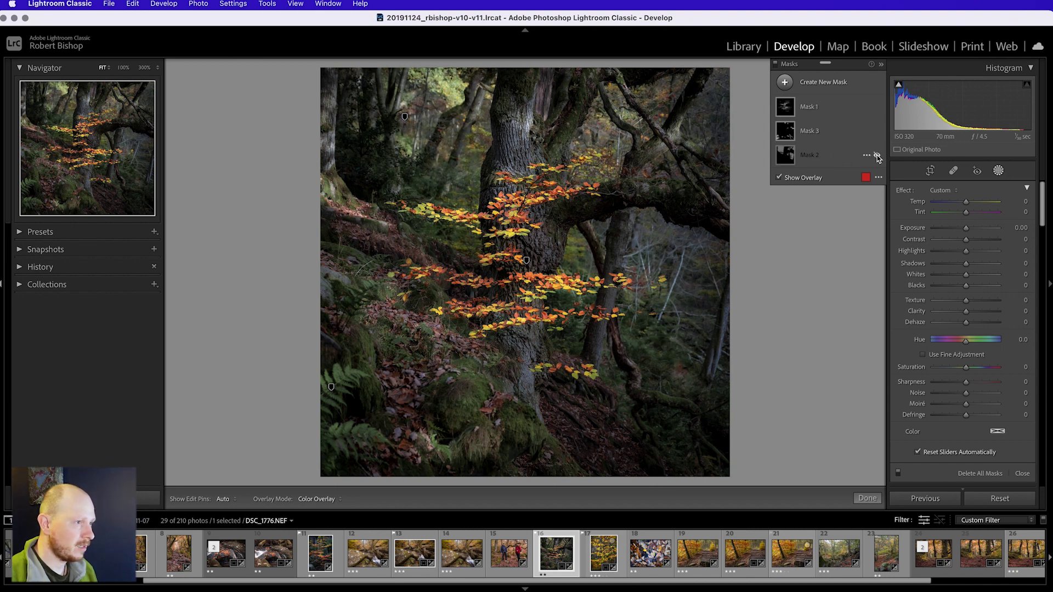
pyautogui.click(877, 156)
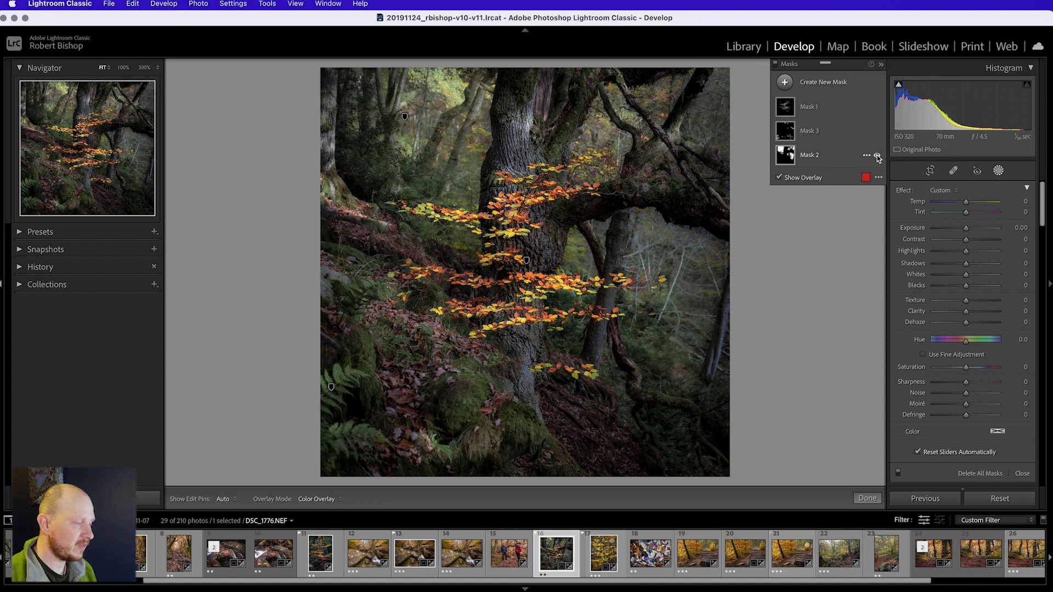